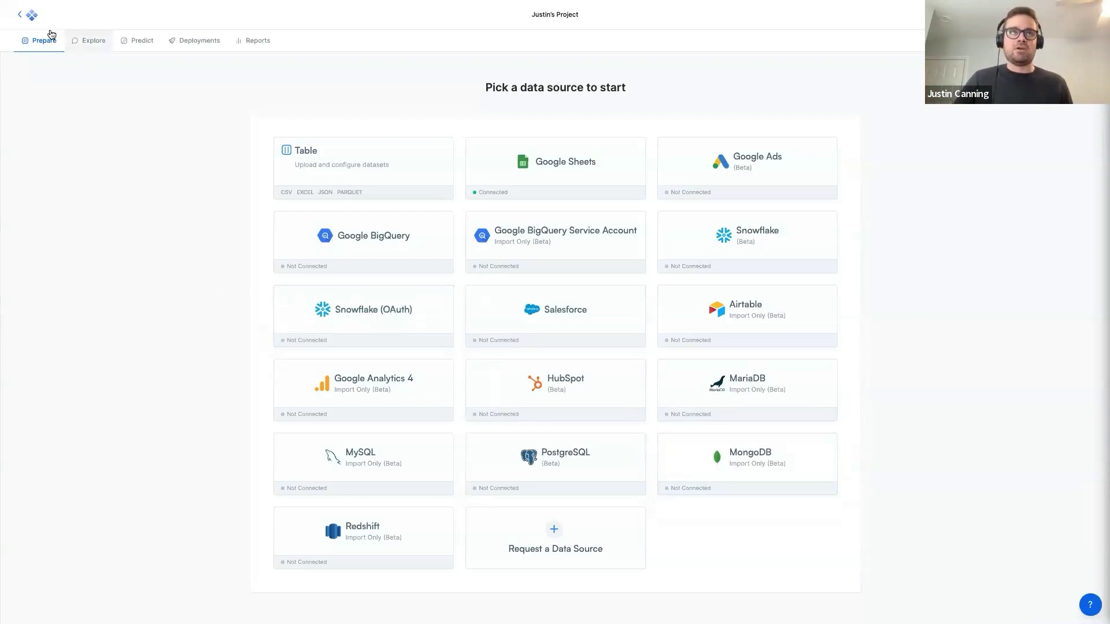
- Return to the projects list and open the Marketing Campaign Data (Raw) project
{"action": "left_click", "coordinate": [19, 15]}
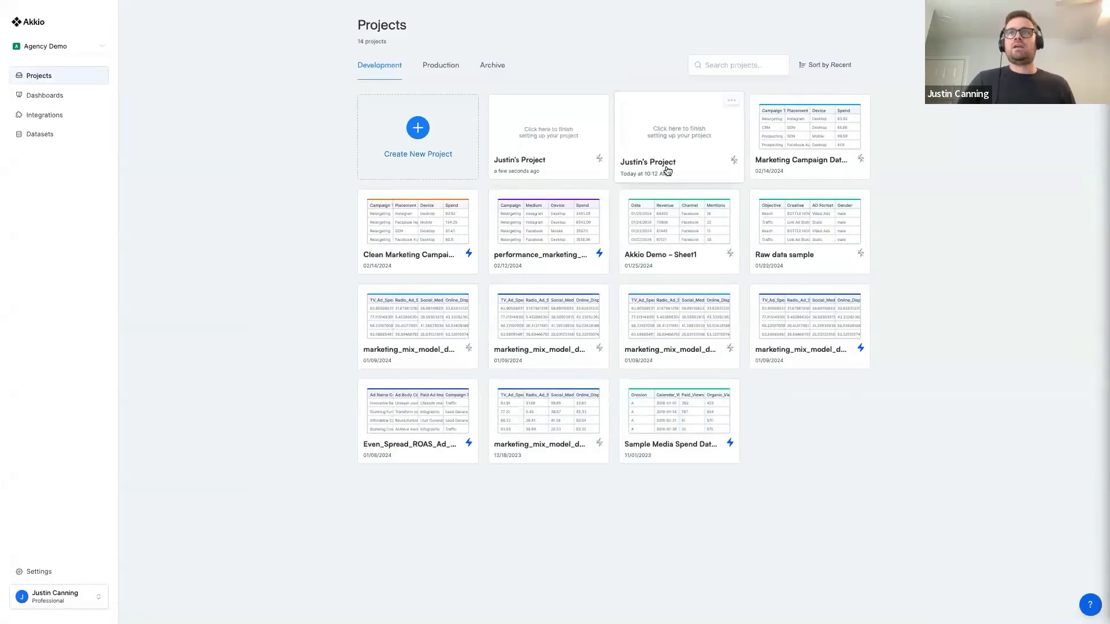
{"action": "left_click", "coordinate": [667, 170]}
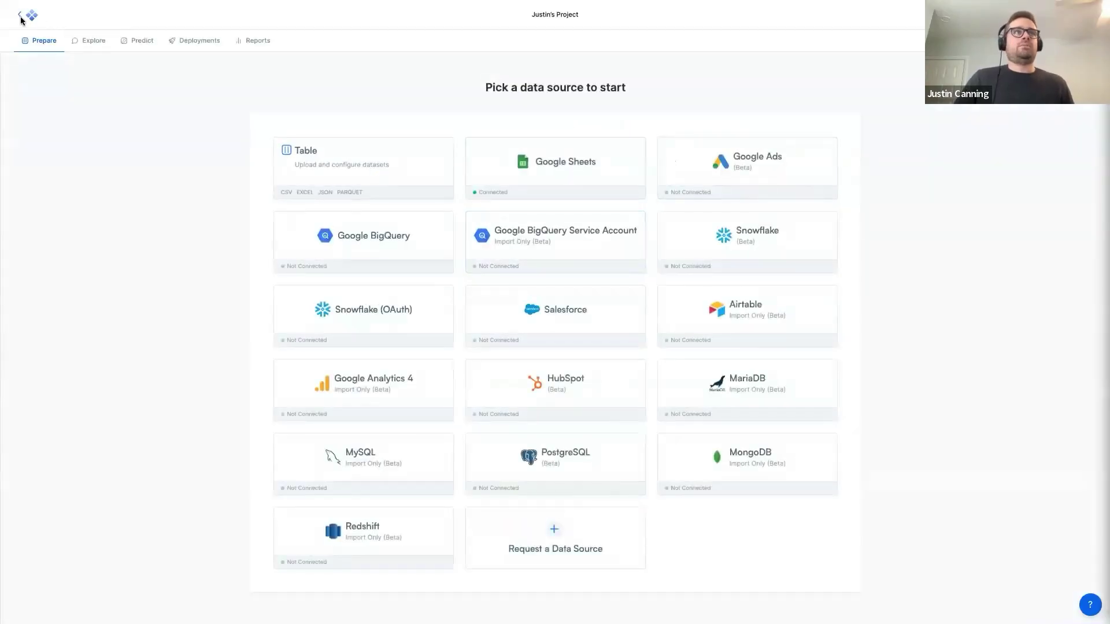
{"action": "left_click", "coordinate": [16, 17]}
{"action": "left_click", "coordinate": [806, 139]}
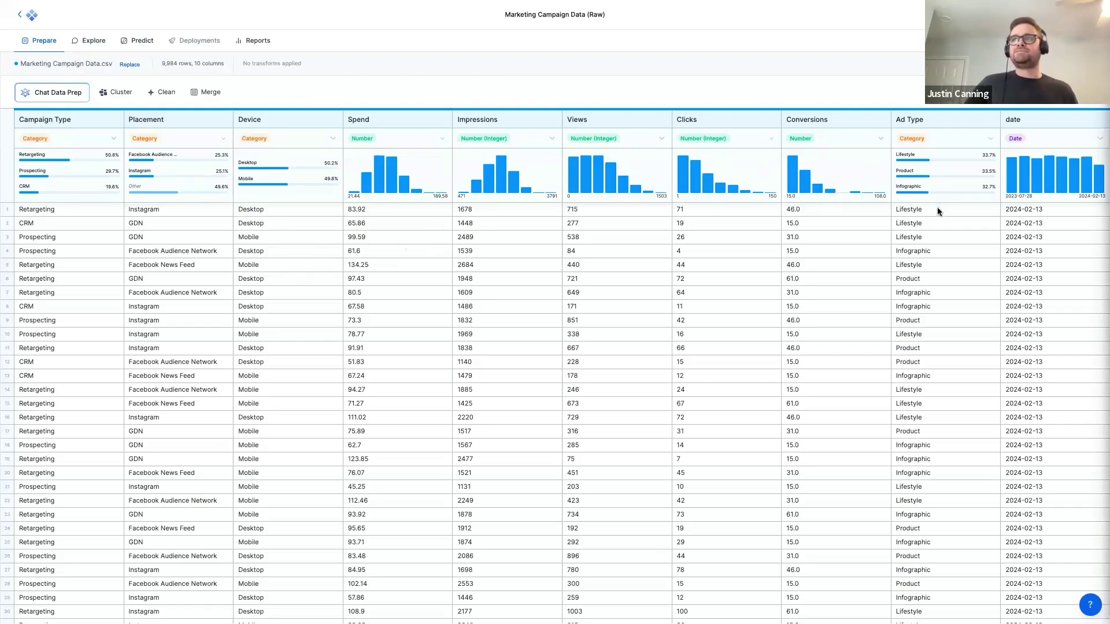
- Look over the raw dataset's columns and inspect the distribution and correlations of the Conversions column
{"action": "scroll", "coordinate": [1018, 223], "scroll_direction": "right", "scroll_amount": 1}
{"action": "scroll", "coordinate": [1018, 223], "scroll_direction": "left", "scroll_amount": 1}
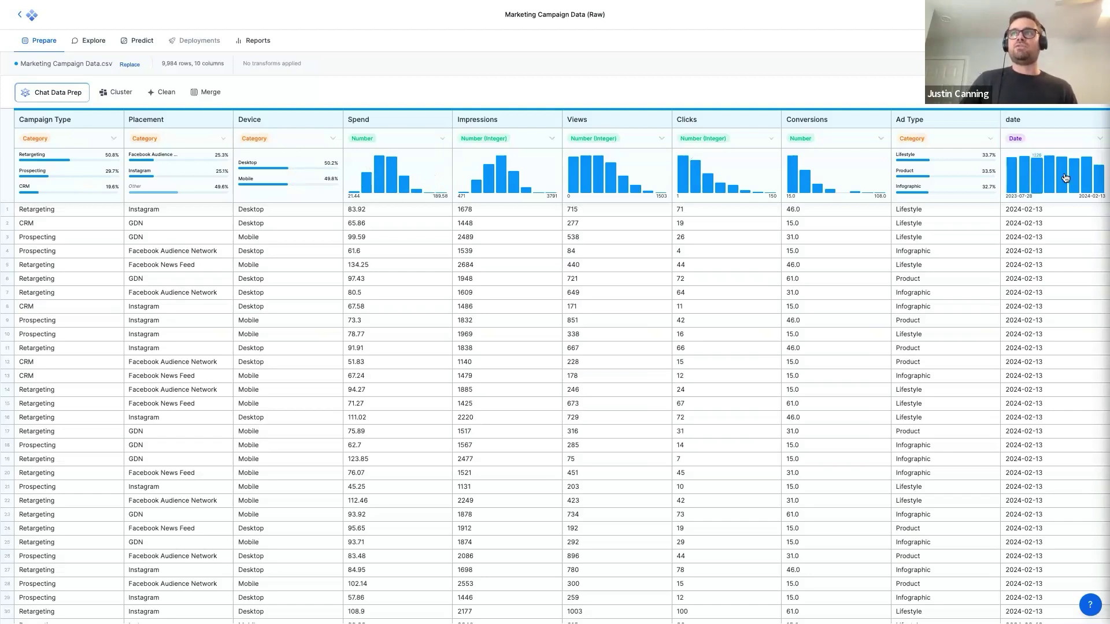
{"action": "left_click", "coordinate": [850, 172]}
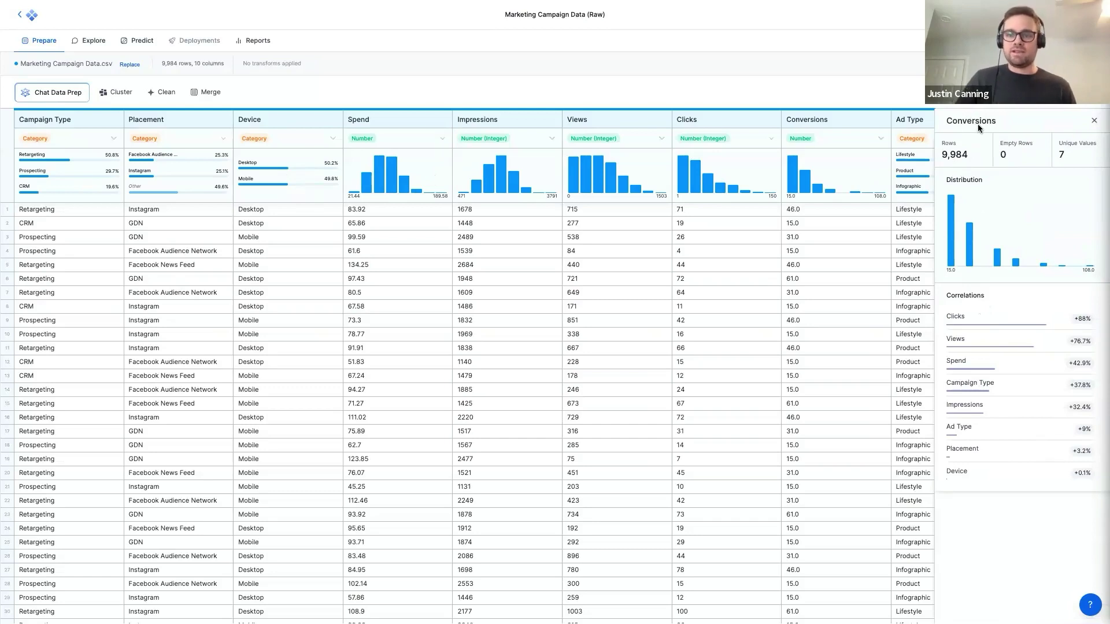
{"action": "left_click", "coordinate": [1094, 123]}
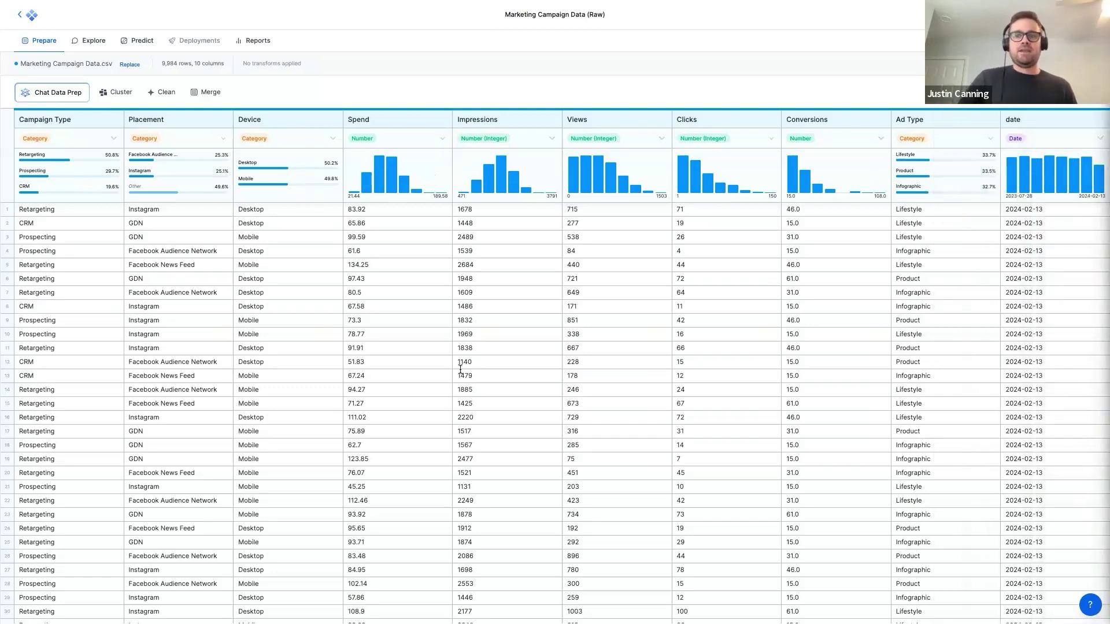
- Use Chat Data Prep to preview and apply "Add CPM, CPC, CTR, CPA, and ROAS (assuming $25 AOV) columns, rounded to the nearest third decimal"
{"action": "left_click", "coordinate": [88, 97]}
{"action": "type", "text": "co"}
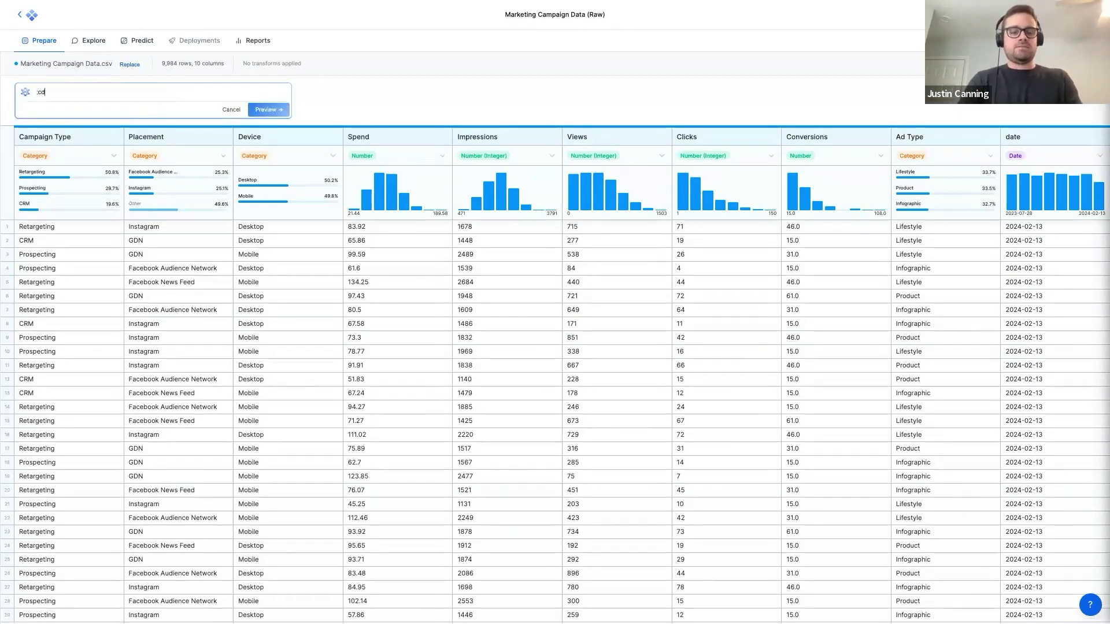
{"action": "key", "text": "BackSpace"}
{"action": "type", "text": "dp"}
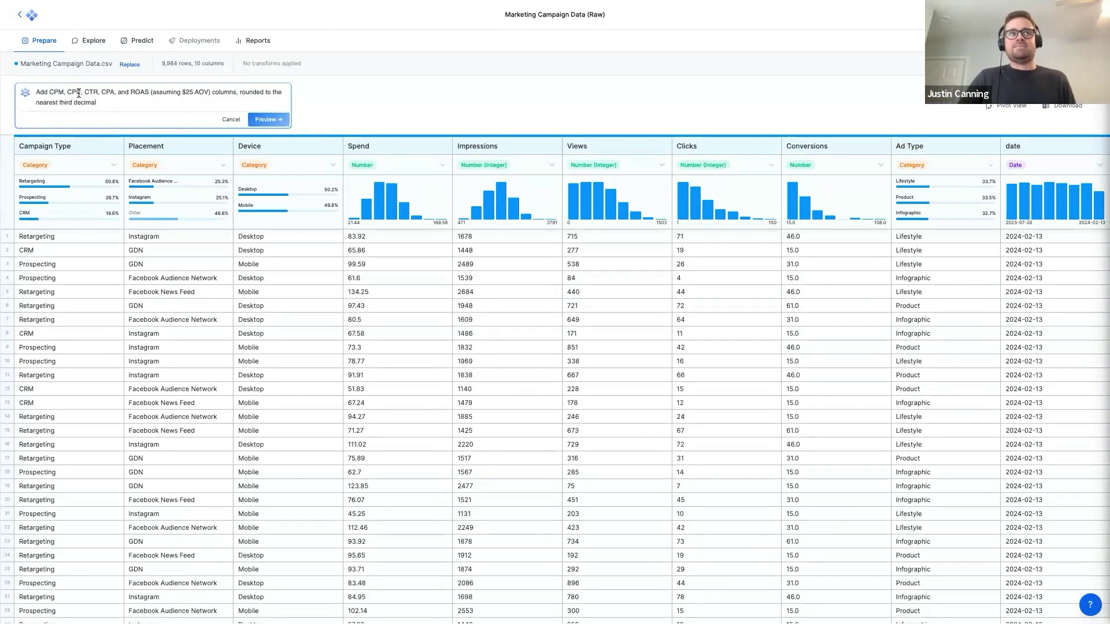
{"action": "left_click", "coordinate": [267, 120]}
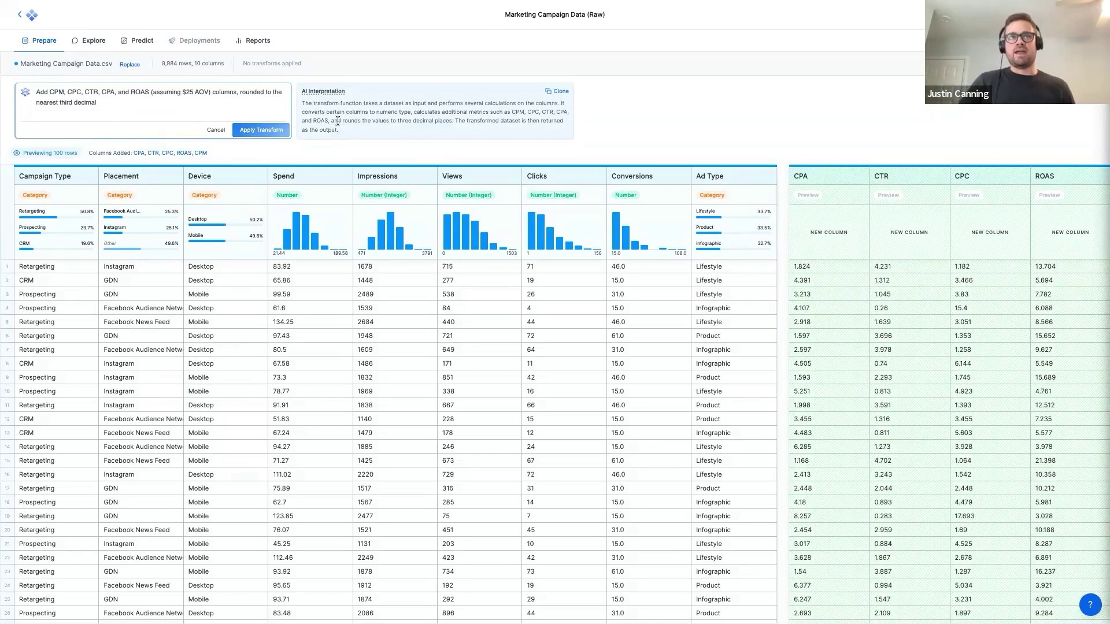
{"action": "left_click", "coordinate": [276, 130]}
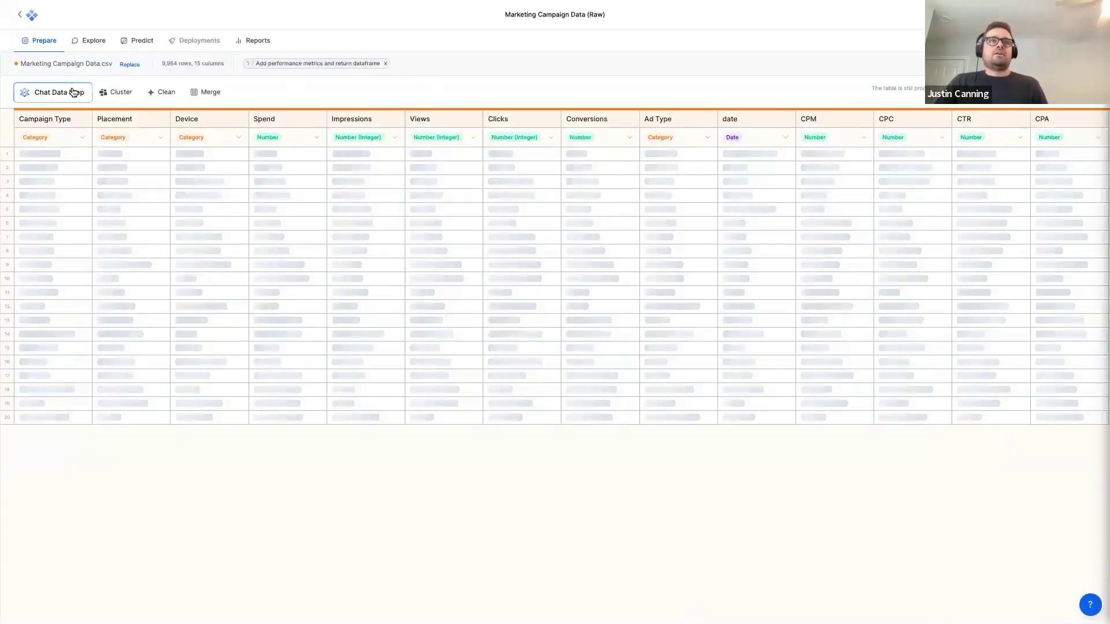
- Preview and apply a second Chat Data Prep transform, "Remove outliers from CPC column"
{"action": "left_click", "coordinate": [73, 92]}
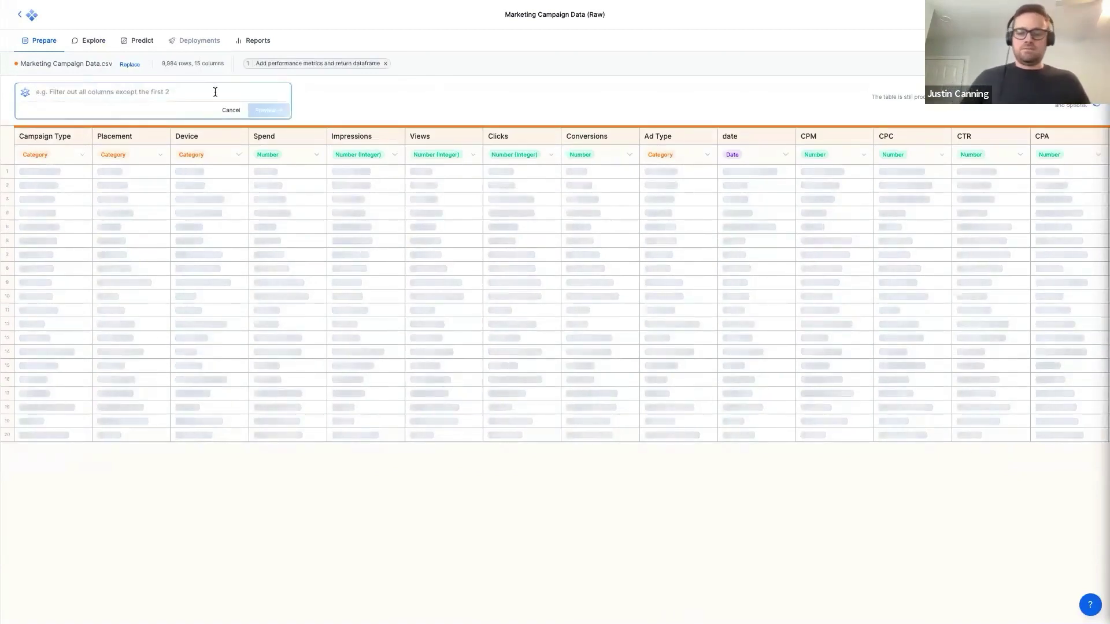
{"action": "type", "text": ":cdp"}
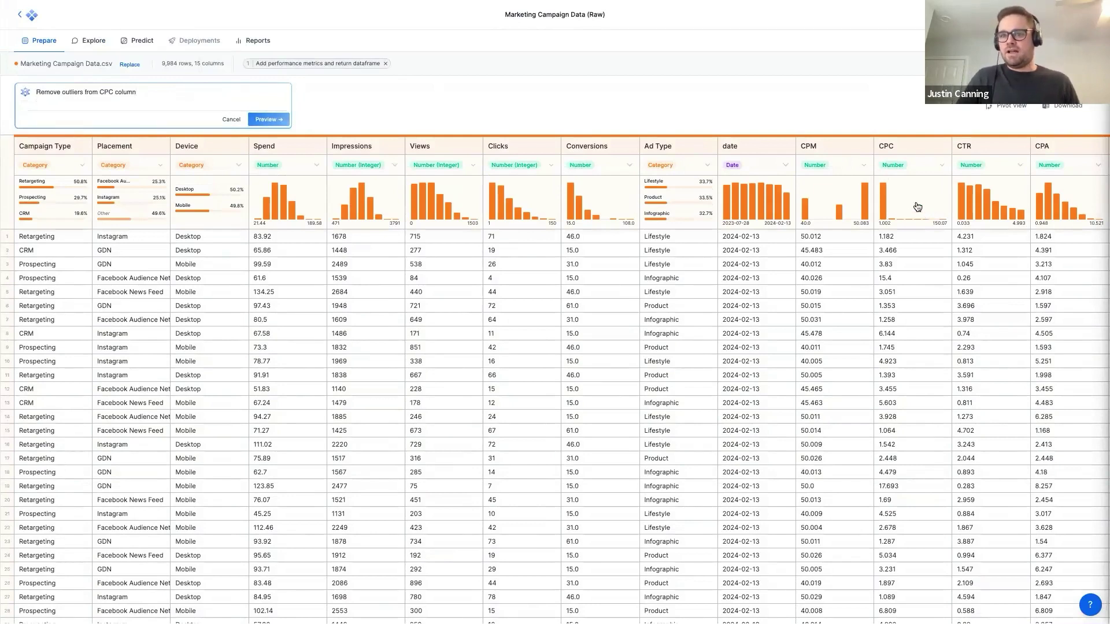
{"action": "mouse_move", "coordinate": [884, 208]}
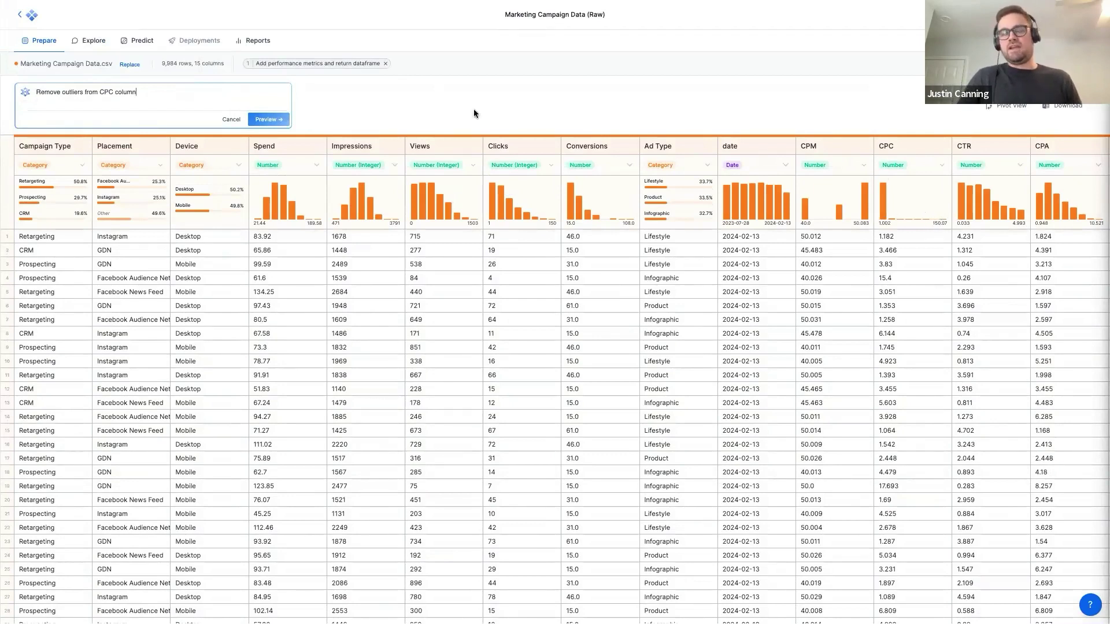
{"action": "left_click", "coordinate": [288, 119]}
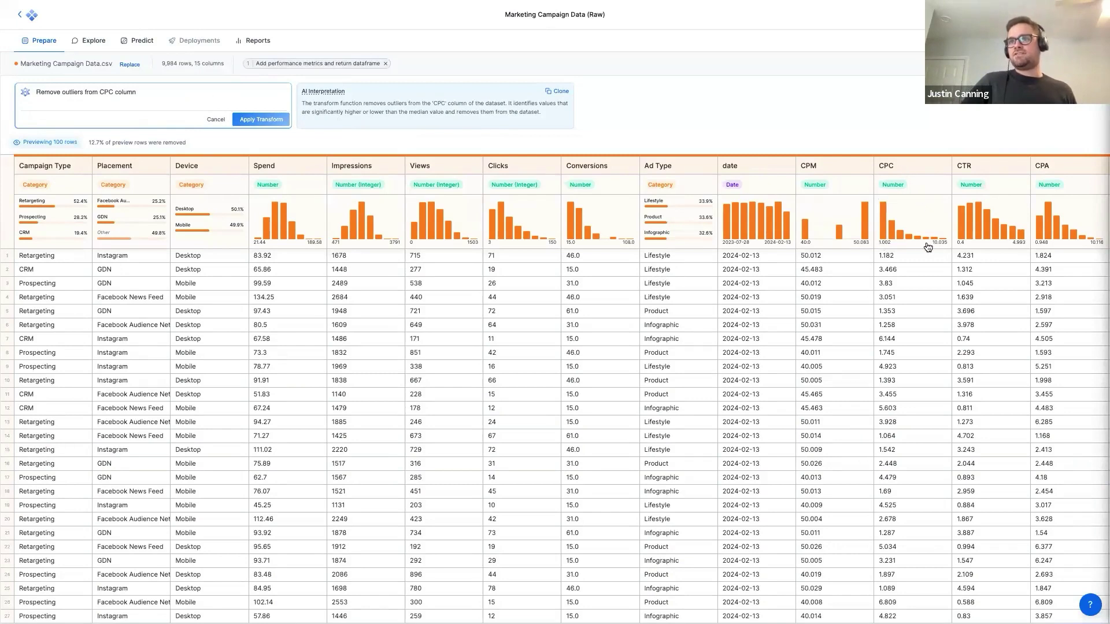
{"action": "left_click", "coordinate": [261, 119]}
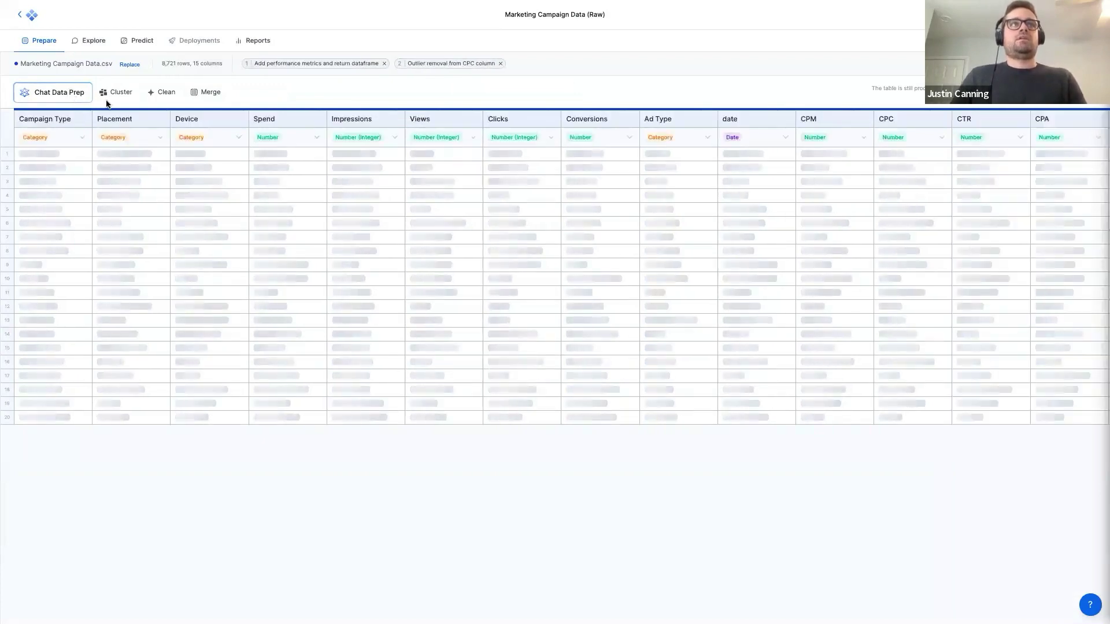
- Preview and apply the Chat Data Prep transform "Bucket date into quarters (Q42023 for example)"
{"action": "left_click", "coordinate": [72, 95]}
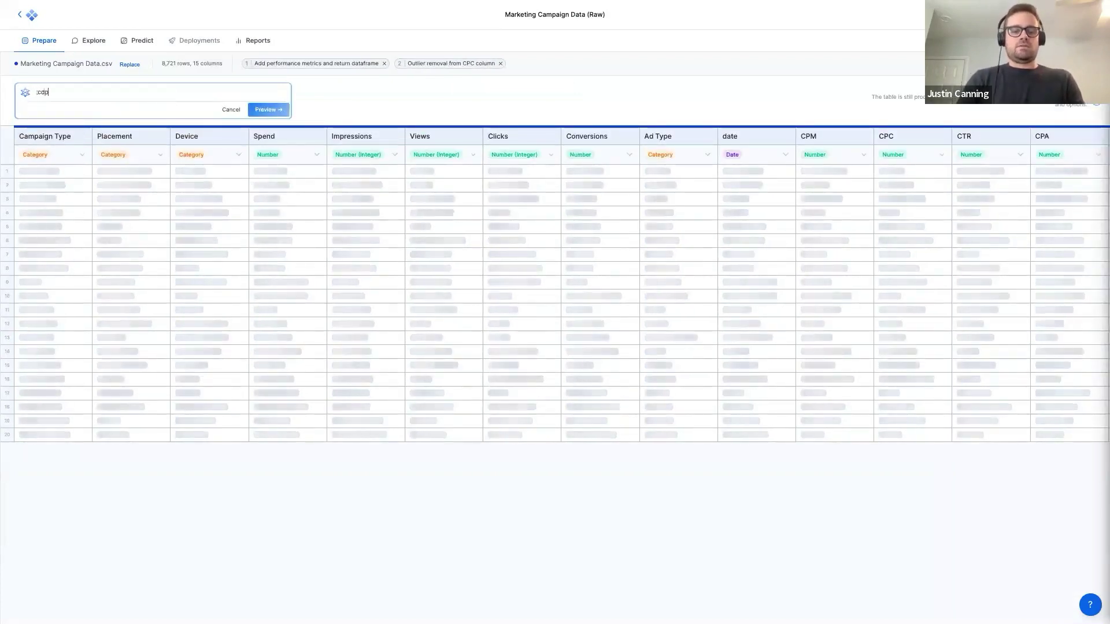
{"action": "type", "text": "Bucket date into quarters (Q42023 for example)"}
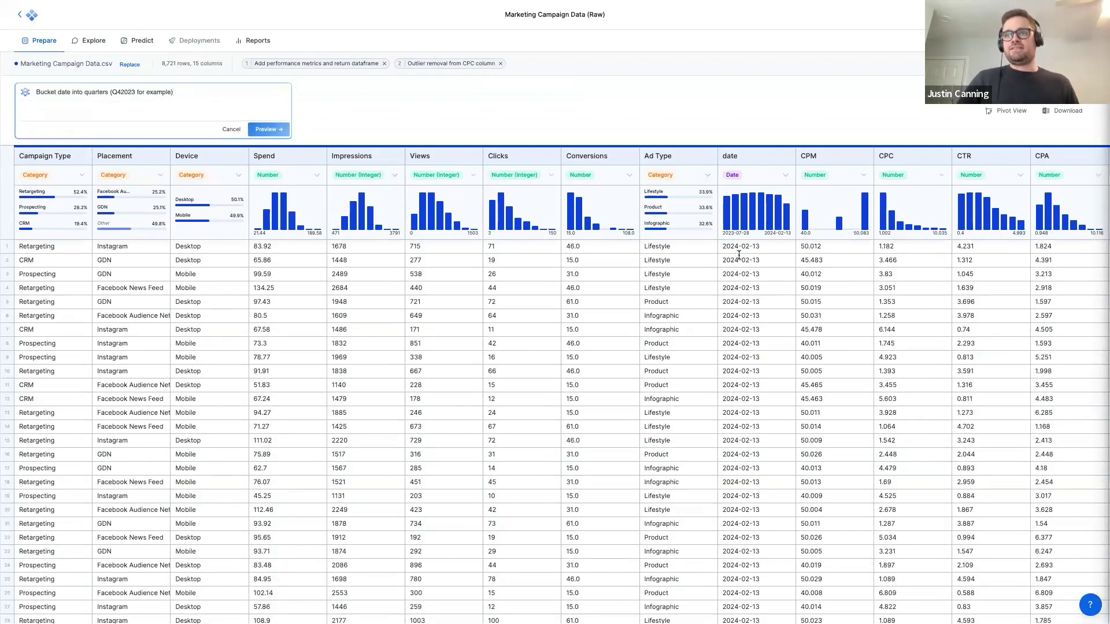
{"action": "left_click", "coordinate": [279, 129]}
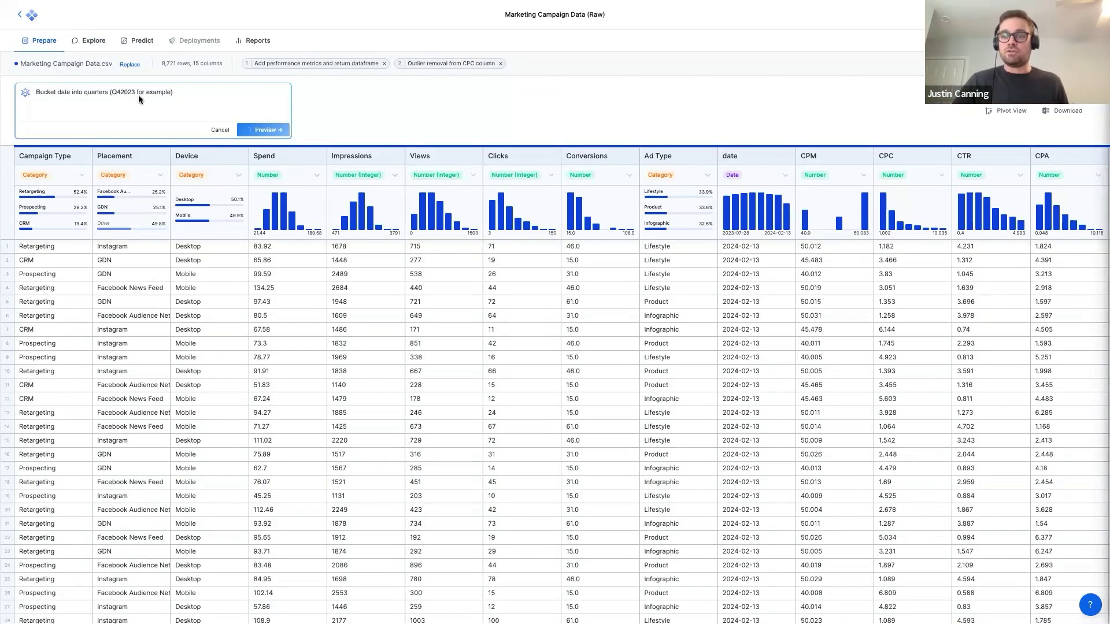
{"action": "left_click", "coordinate": [276, 133]}
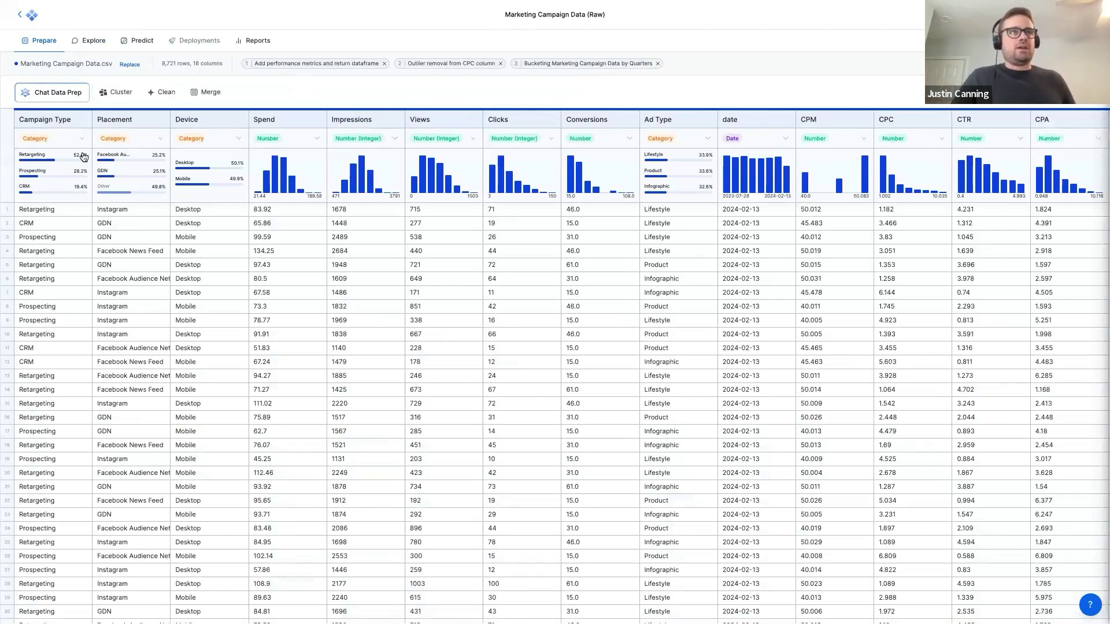
- Preview and apply the Chat Data Prep transform "filter for retargeting"
{"action": "left_click", "coordinate": [58, 93]}
{"action": "type", "text": "filter for ret"}
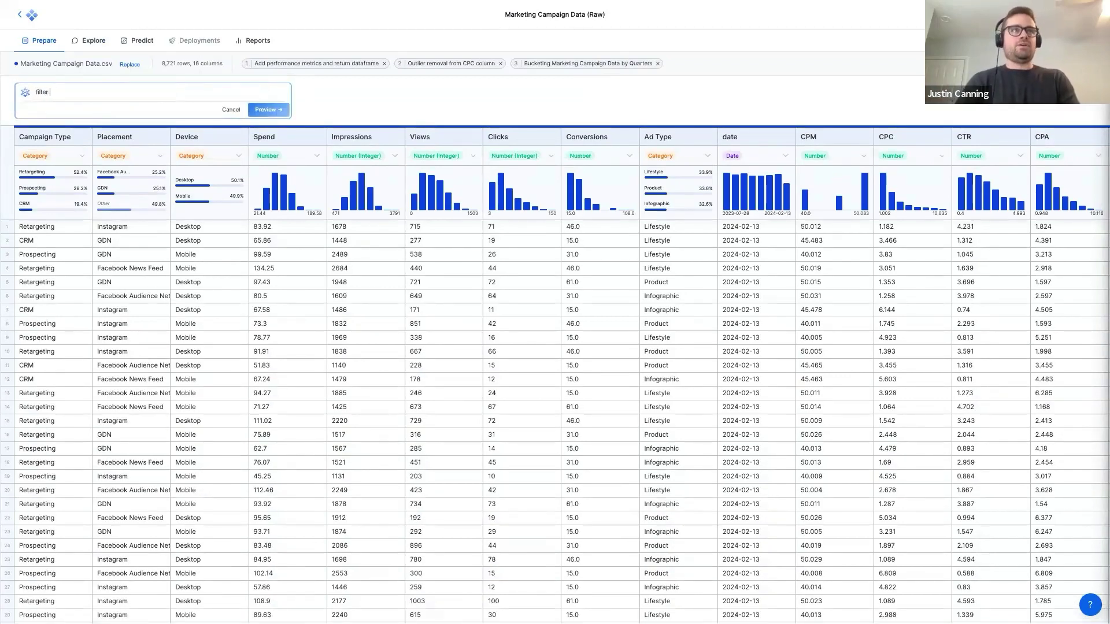
{"action": "type", "text": "argeting"}
{"action": "key", "text": "Return"}
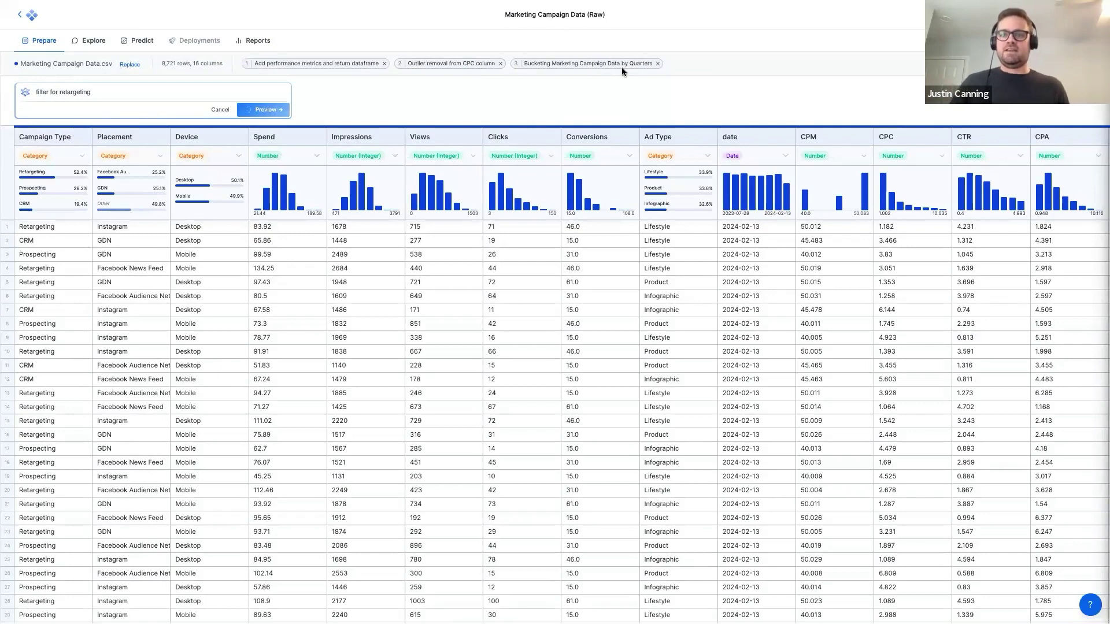
{"action": "left_click", "coordinate": [273, 112]}
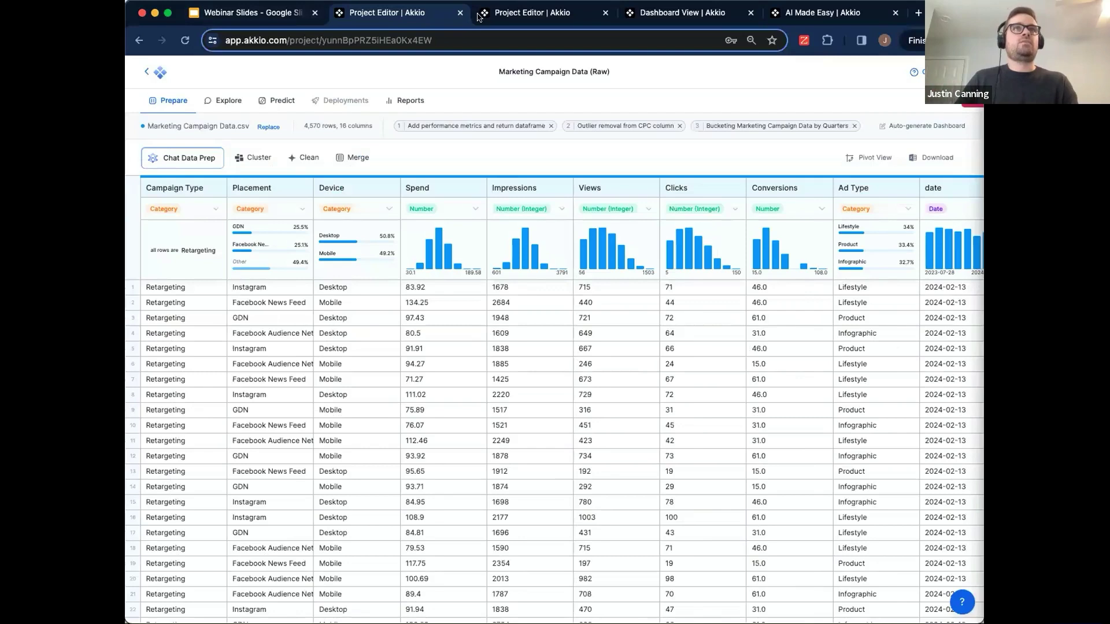
- Switch to the Clean Marketing Campaign Overview project, show it full screen and open its Chat Explore
{"action": "left_click", "coordinate": [496, 16]}
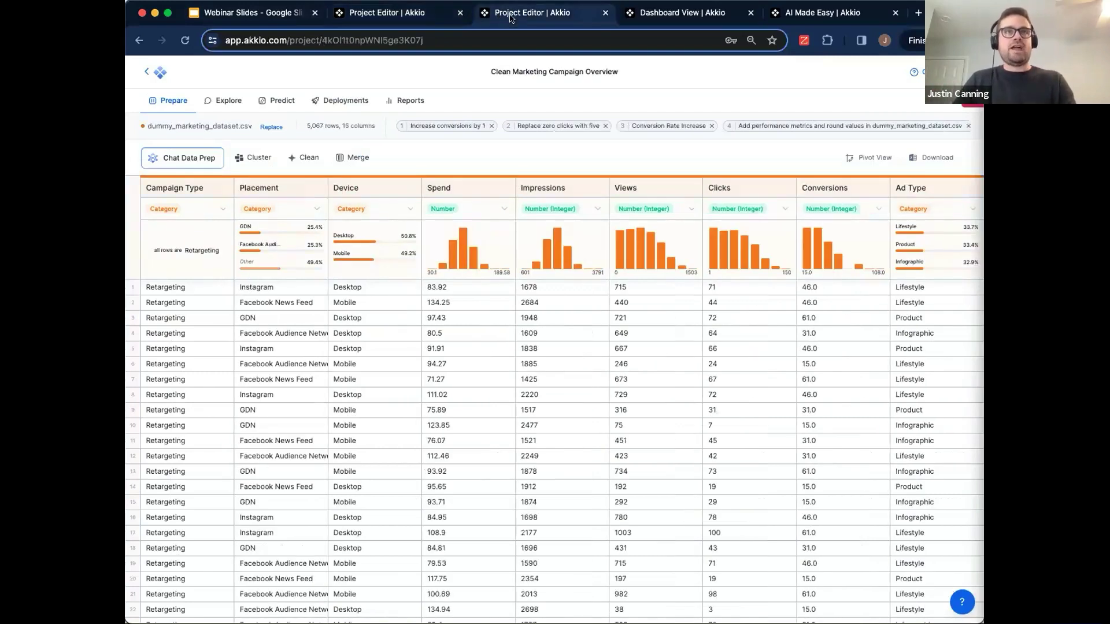
{"action": "key", "text": "super+ctrl+f"}
{"action": "left_click", "coordinate": [87, 41]}
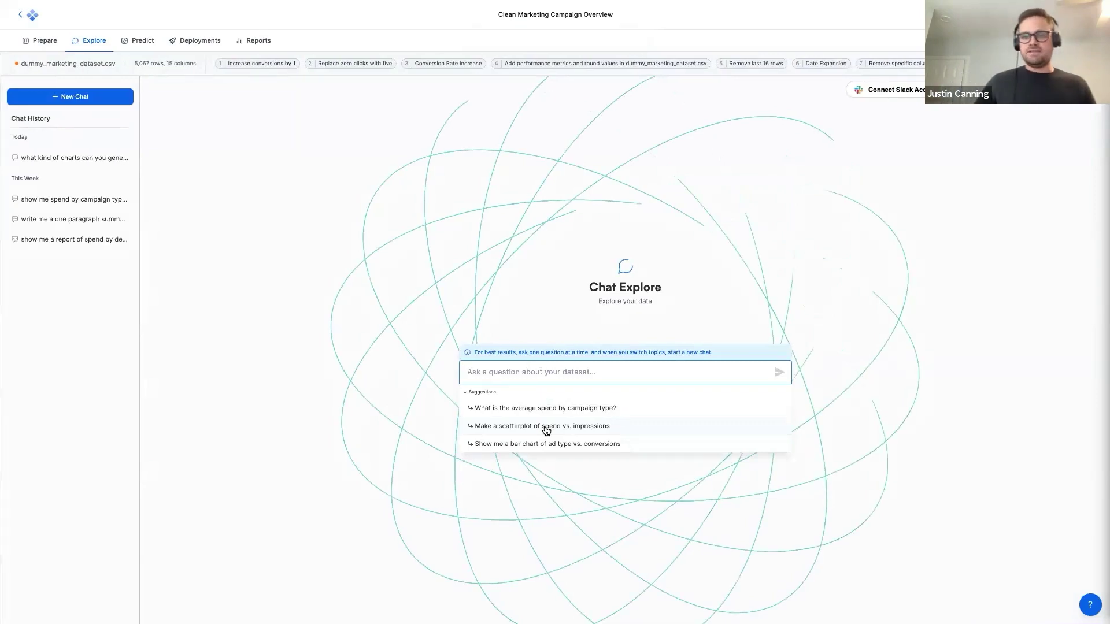
- Look at the Chat Explore custom instructions for context, instructions and suggestions, leaving them empty
{"action": "left_click", "coordinate": [1007, 104]}
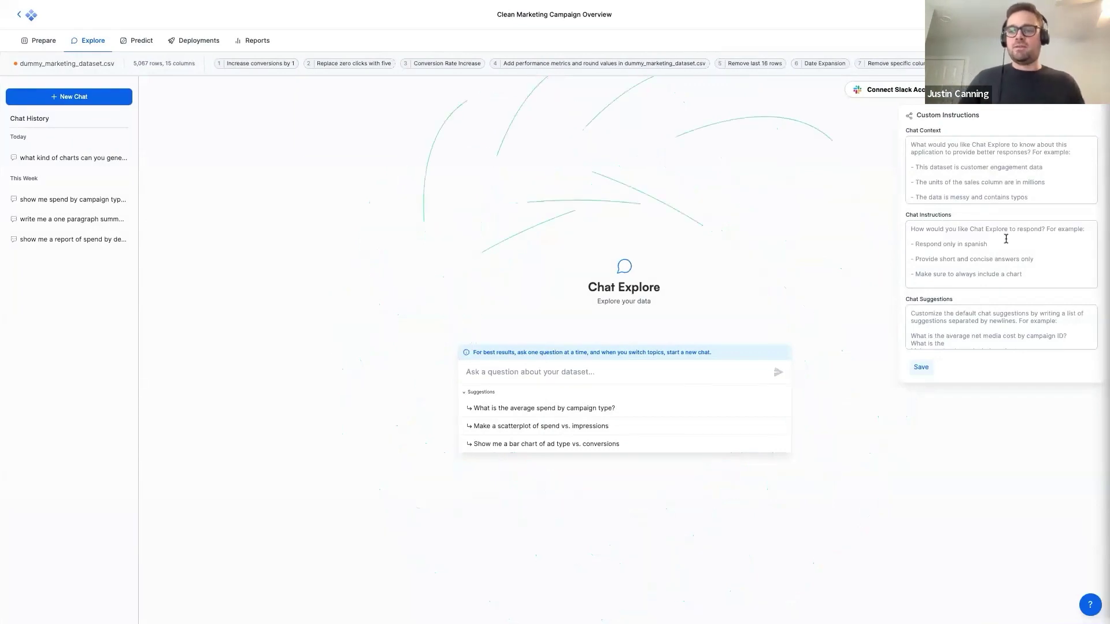
{"action": "left_click", "coordinate": [989, 175]}
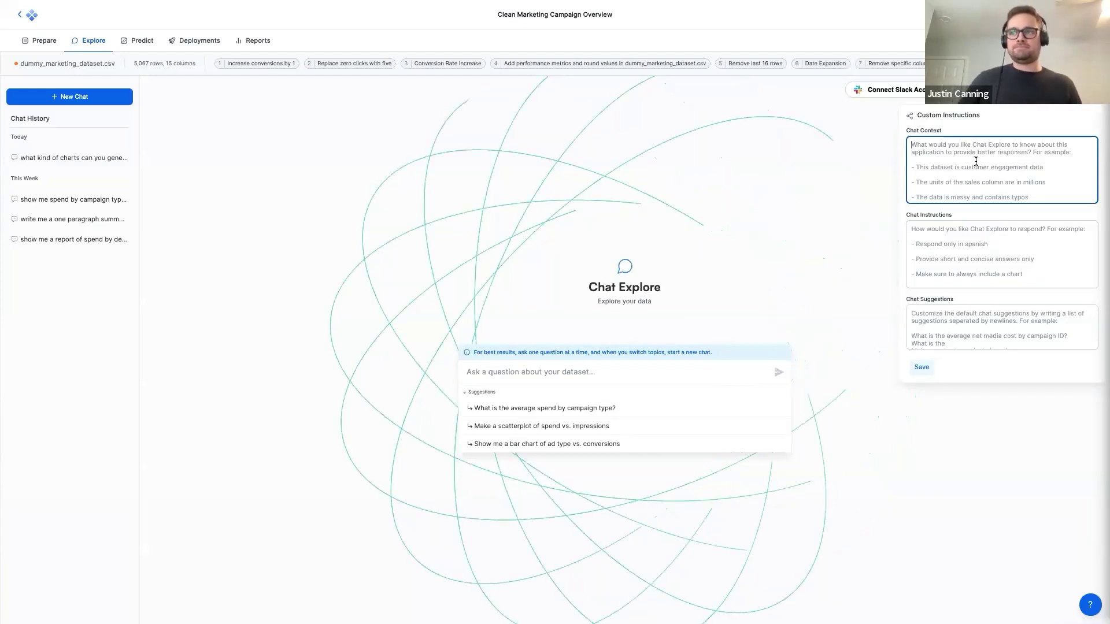
{"action": "left_click", "coordinate": [835, 244]}
- Ask Chat Explore "what kind of charts do you support" and review the chart types in its answer
{"action": "left_click", "coordinate": [529, 370]}
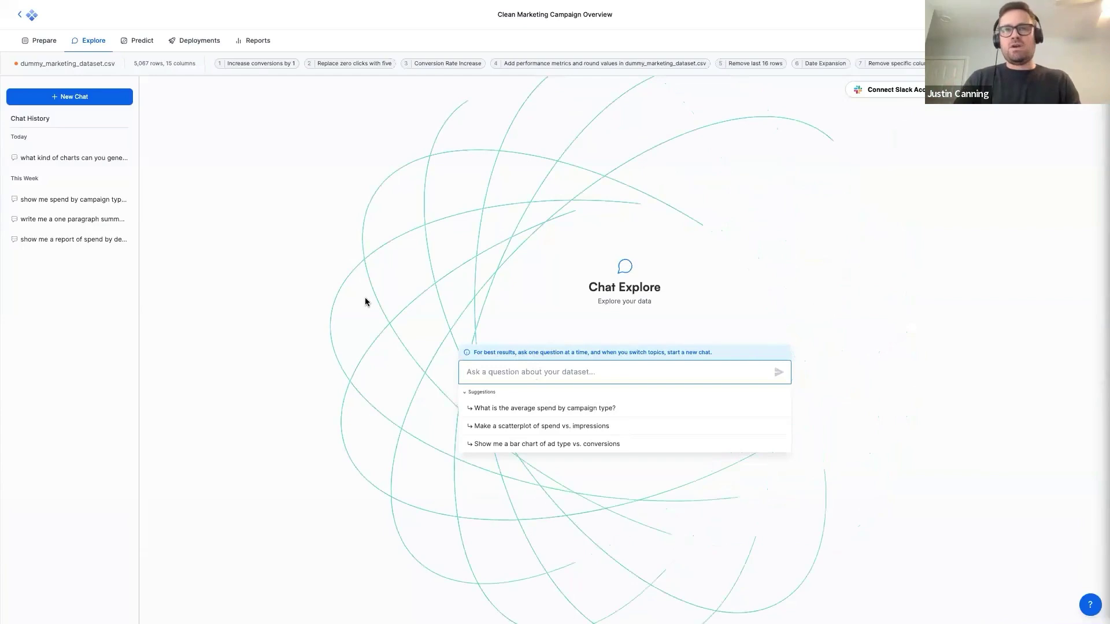
{"action": "type", "text": "wh"}
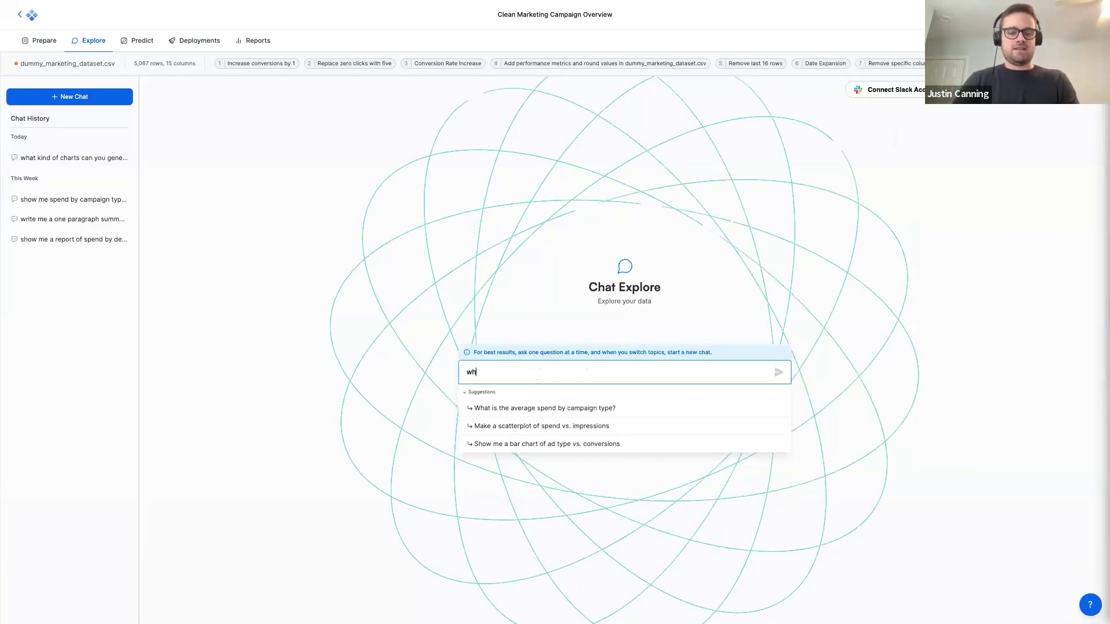
{"action": "type", "text": "at cind of charts do you"}
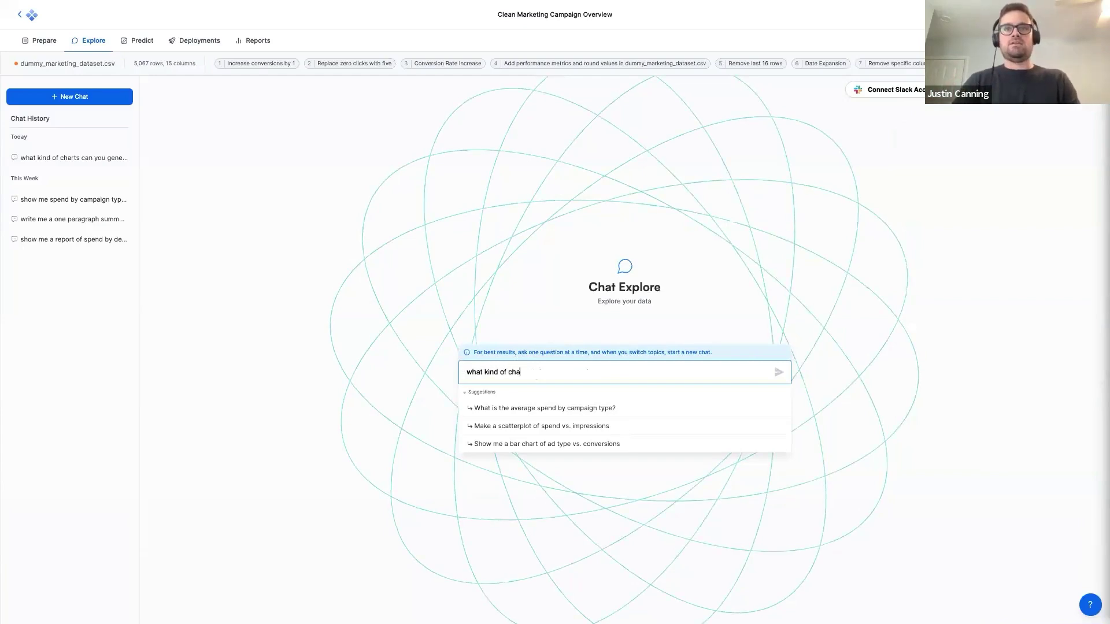
{"action": "key", "text": "BackSpace"}
{"action": "key", "text": "BackSpace"}
{"action": "type", "text": "upport"}
{"action": "key", "text": "Return"}
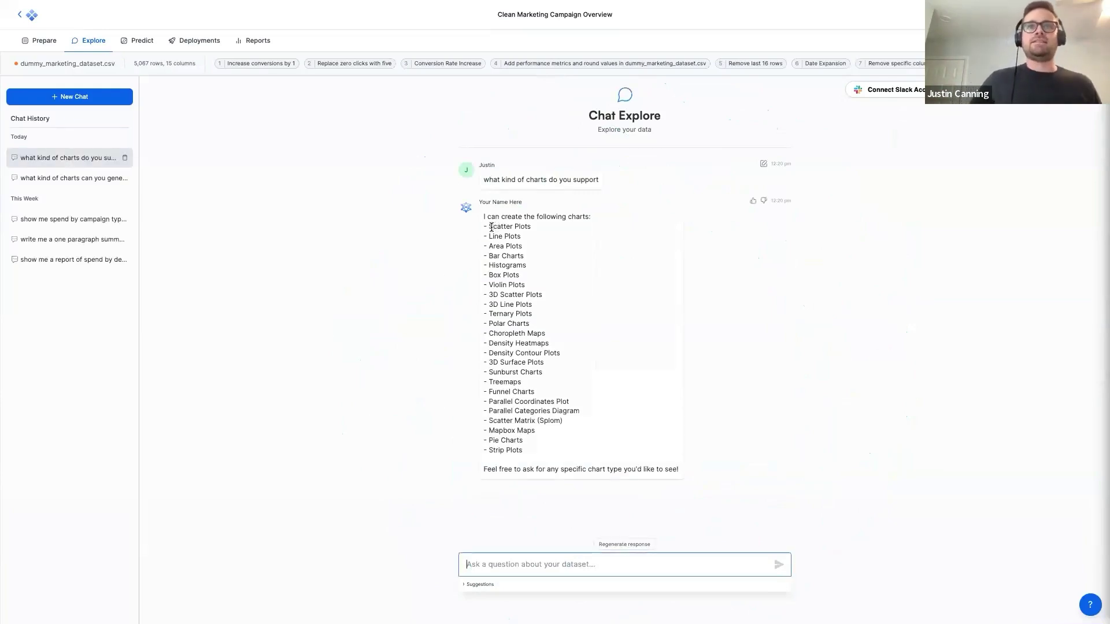
{"action": "left_click_drag", "start_coordinate": [490, 227], "coordinate": [532, 246]}
{"action": "left_click", "coordinate": [538, 250]}
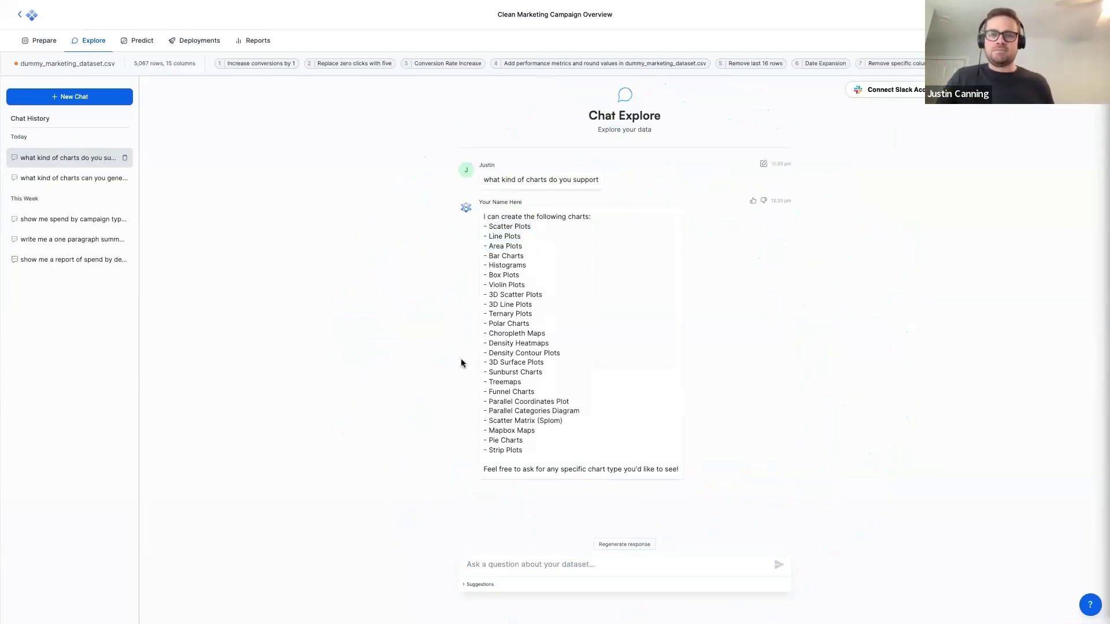
- Ask Chat Explore to "show me a report of spend by device for each placement" and examine the chart
{"action": "left_click", "coordinate": [526, 561]}
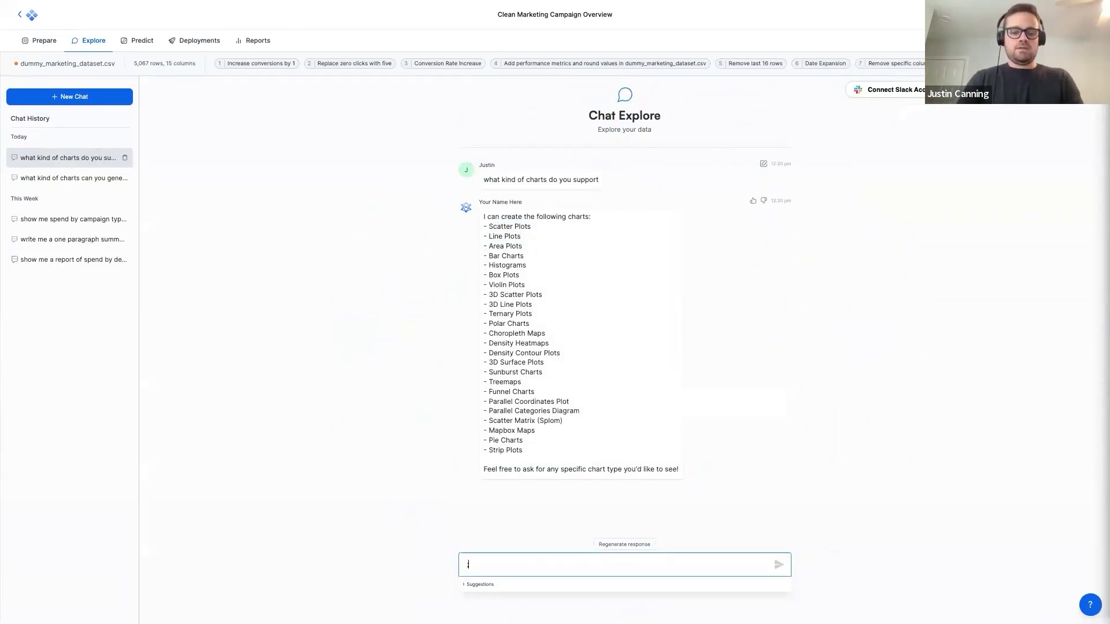
{"action": "type", "text": "show me a report of spend by device for each placement"}
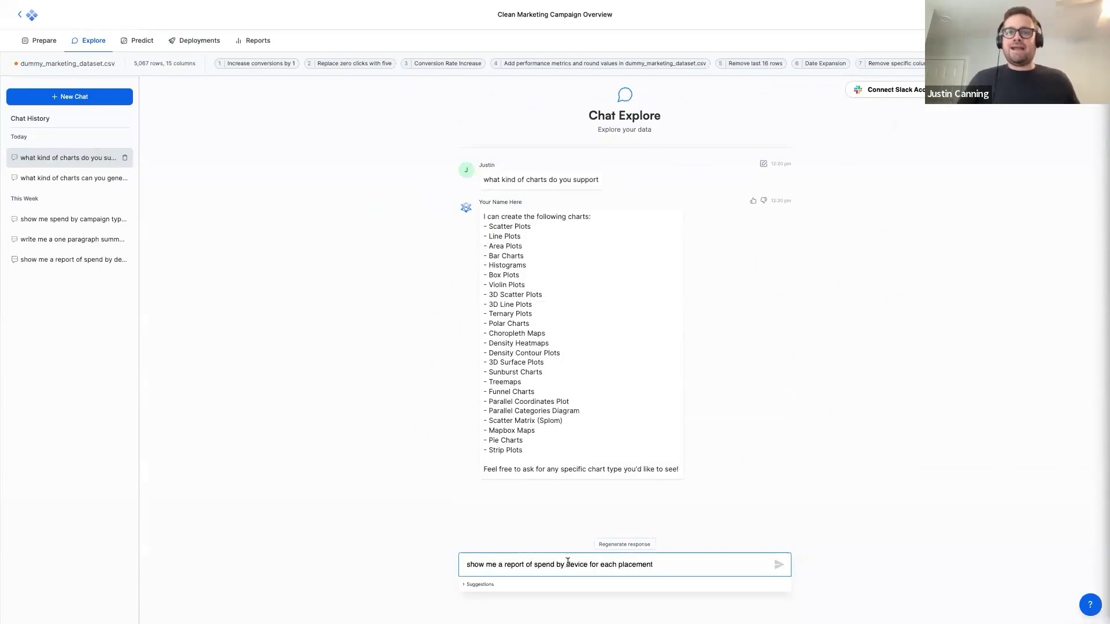
{"action": "key", "text": "Return"}
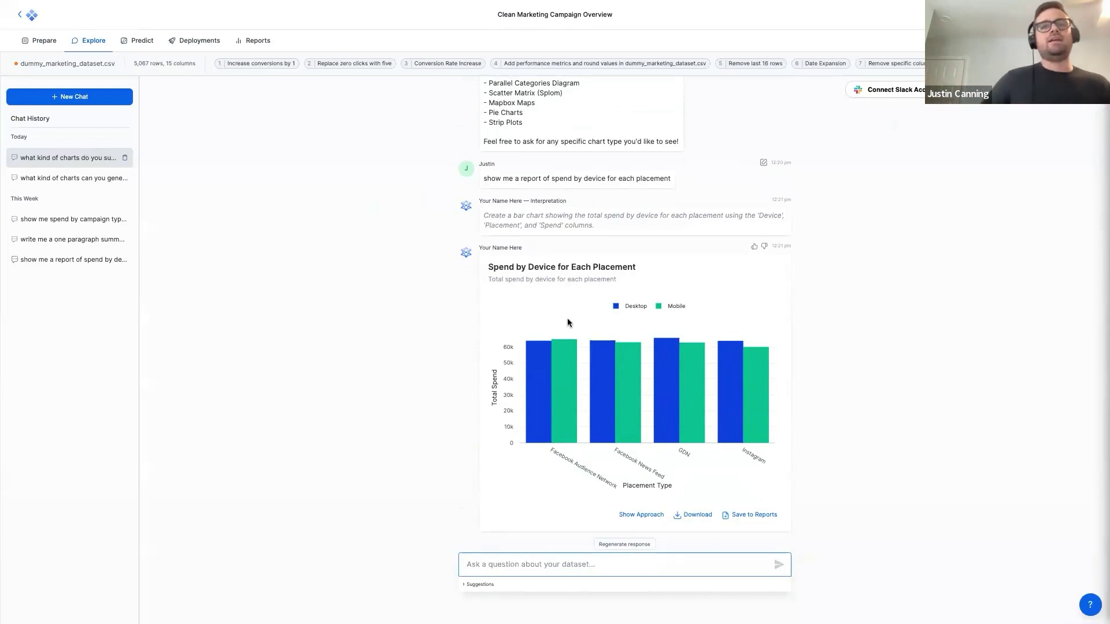
{"action": "mouse_move", "coordinate": [549, 386]}
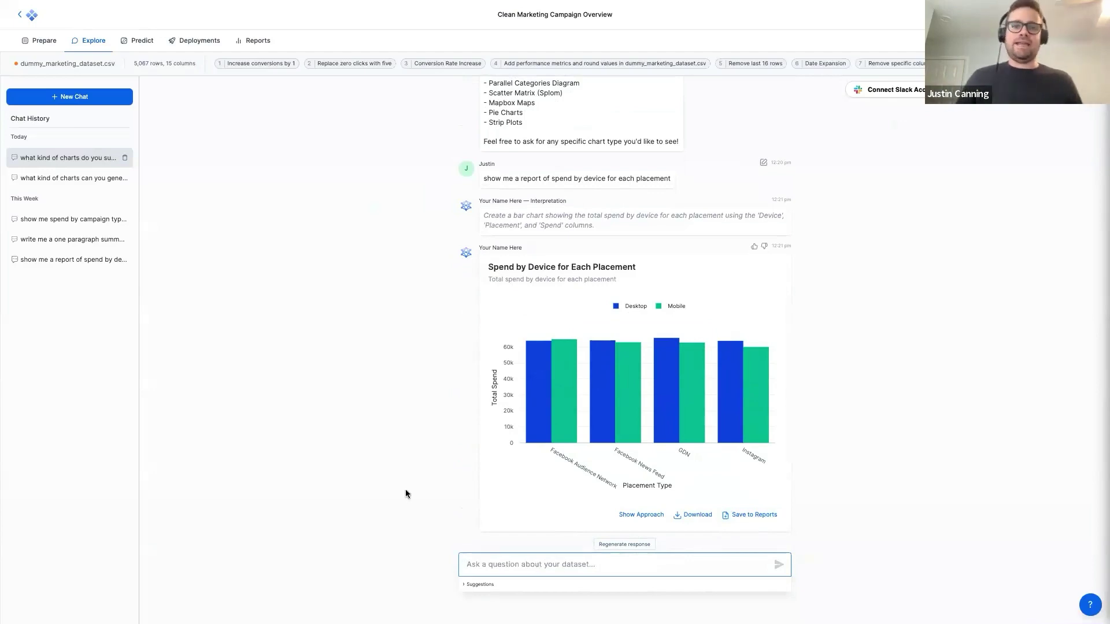
- Ask Chat Explore to "put this in a table" and to "add commas and $ to the spend column"
{"action": "type", "text": "put this in a table"}
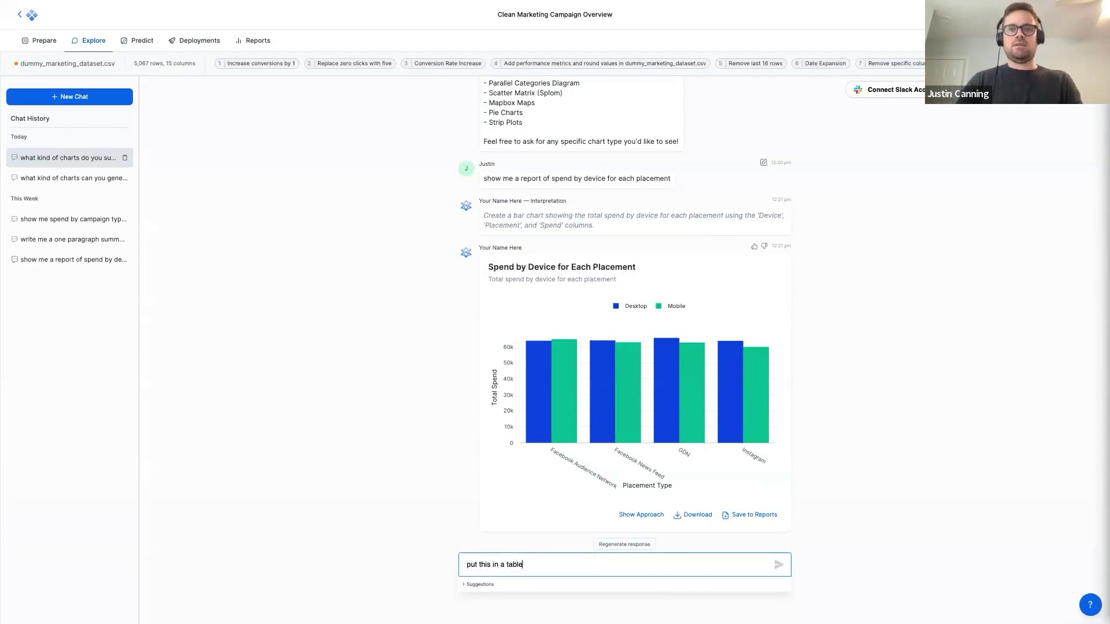
{"action": "key", "text": "Return"}
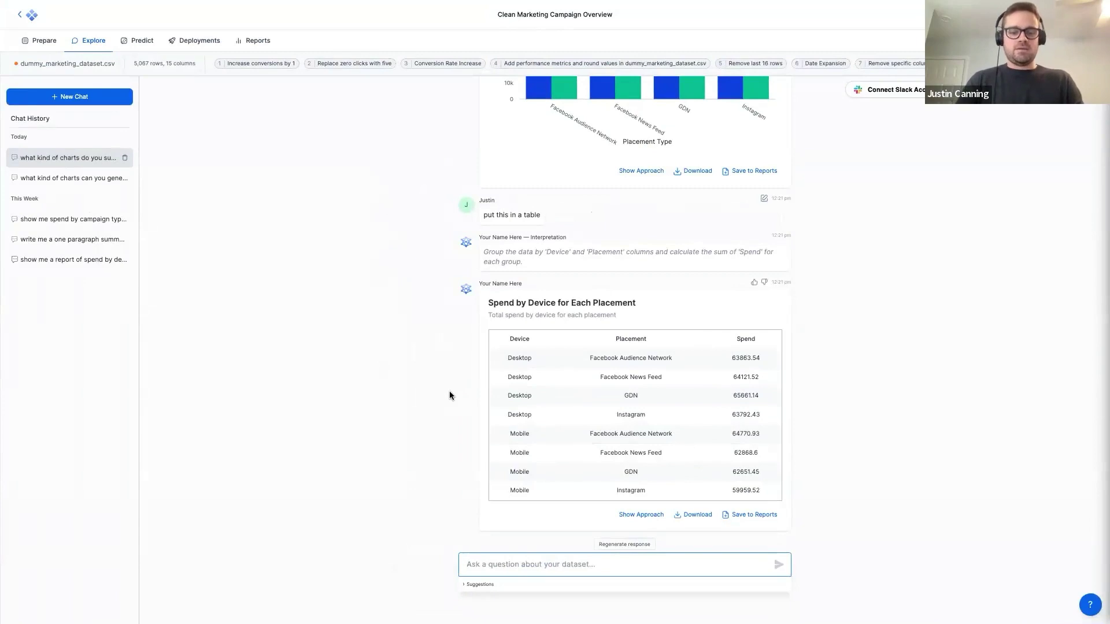
{"action": "type", "text": "add comm"}
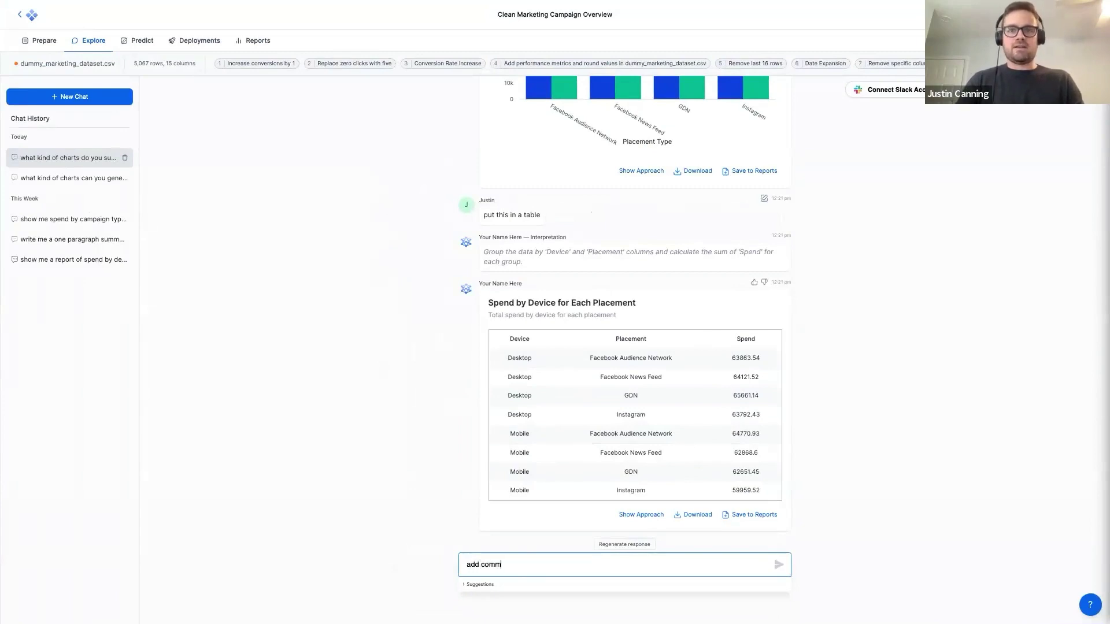
{"action": "type", "text": "as and $ to"}
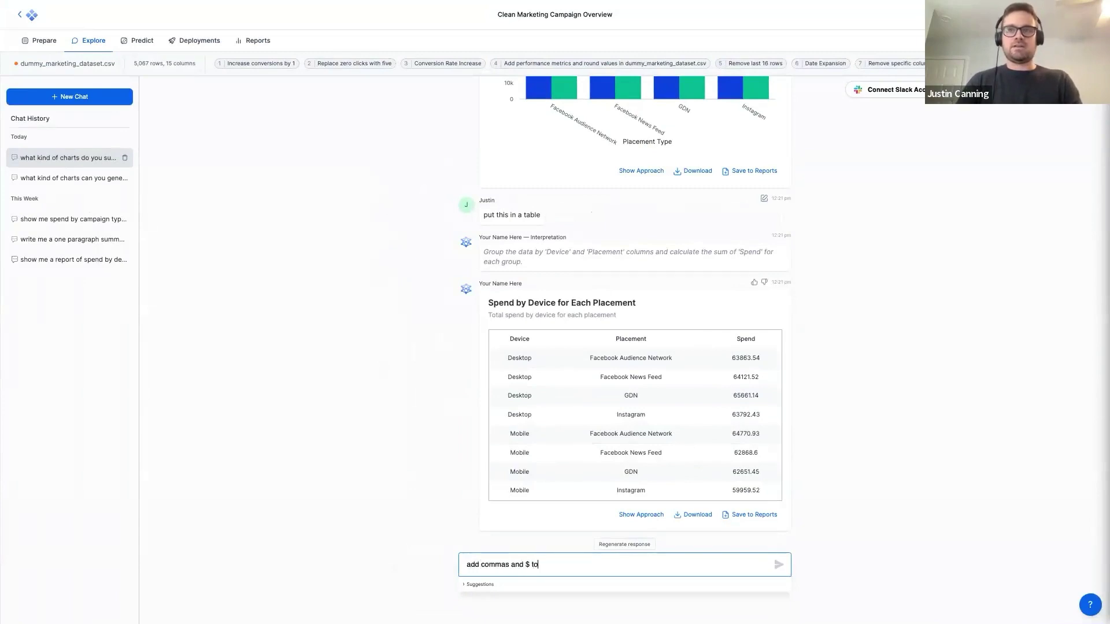
{"action": "type", "text": " the spend column"}
{"action": "key", "text": "Return"}
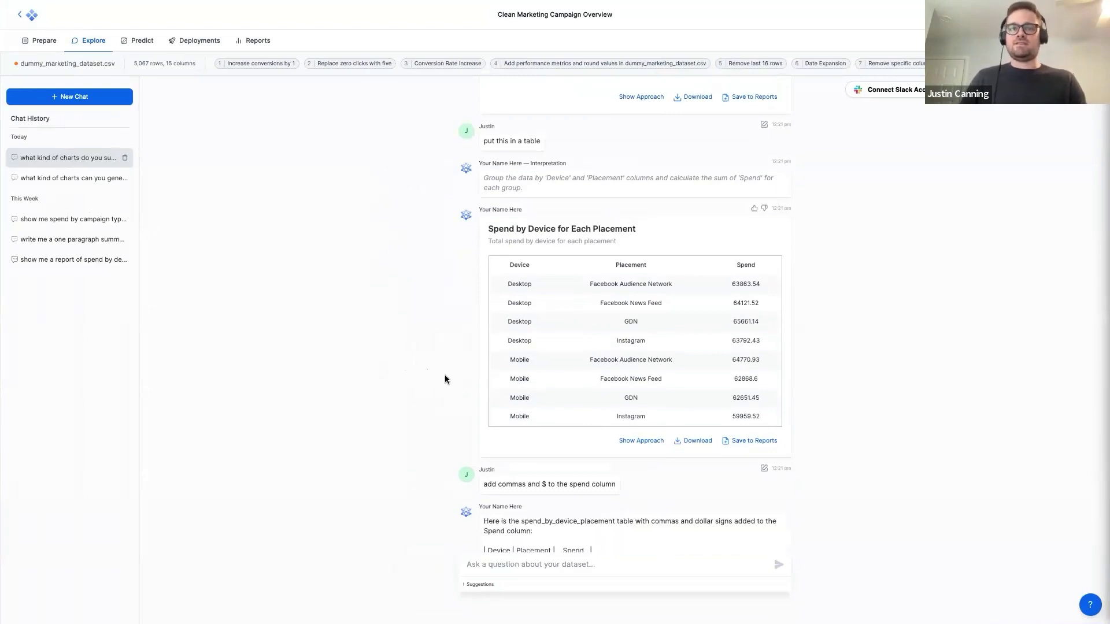
- Ask Chat Explore again to "put this in a table" for the spend figures with commas and dollar signs
{"action": "left_click", "coordinate": [495, 564]}
{"action": "type", "text": "try"}
{"action": "key", "text": "BackSpace"}
{"action": "key", "text": "BackSpace"}
{"action": "key", "text": "BackSpace"}
{"action": "type", "text": "put this in a table"}
{"action": "key", "text": "Return"}
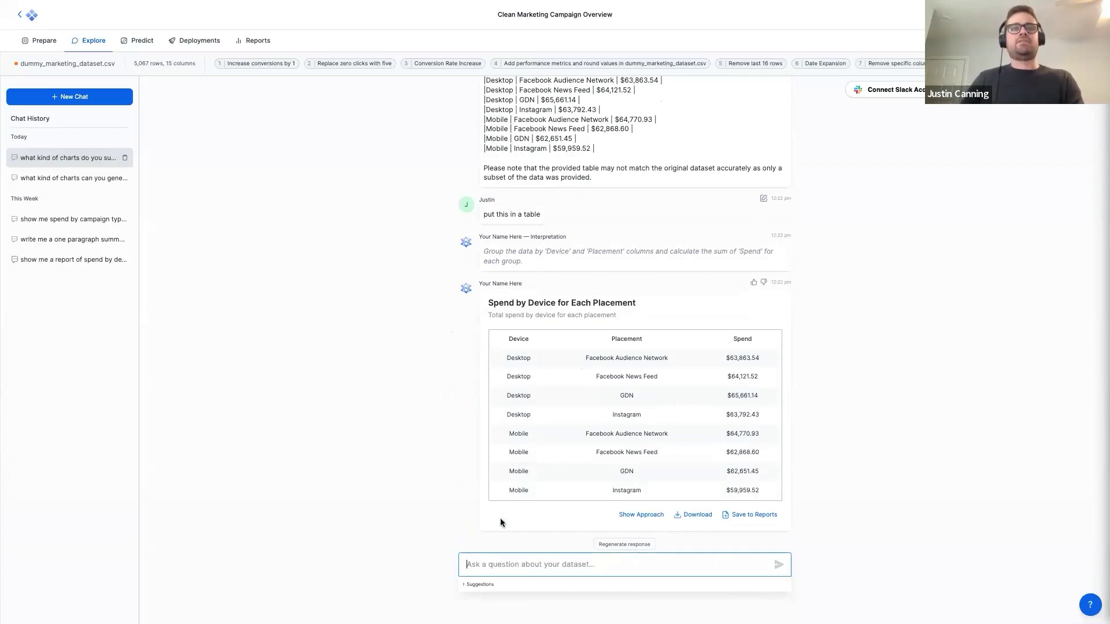
{"action": "type", "text": "rem"}
{"action": "key", "text": "BackSpace"}
{"action": "key", "text": "BackSpace"}
{"action": "key", "text": "BackSpace"}
{"action": "type", "text": "Remove outliers from CPC column"}
{"action": "key", "text": "super+a"}
{"action": "key", "text": "BackSpace"}
{"action": "type", "text": "re"}
{"action": "key", "text": "BackSpace"}
{"action": "key", "text": "BackSpace"}
- Ask Chat Explore for spend by campaign type over the last 4 weeks weekly, last 2 weeks daily and last 7 days daily, and review the charts
{"action": "type", "text": "show me spend by campaign type over time for the last 4 weeks in the data, broken out weekly, for the last 2 weeks in the data broken out daily, and the last 7 days in the data broken out daily"}
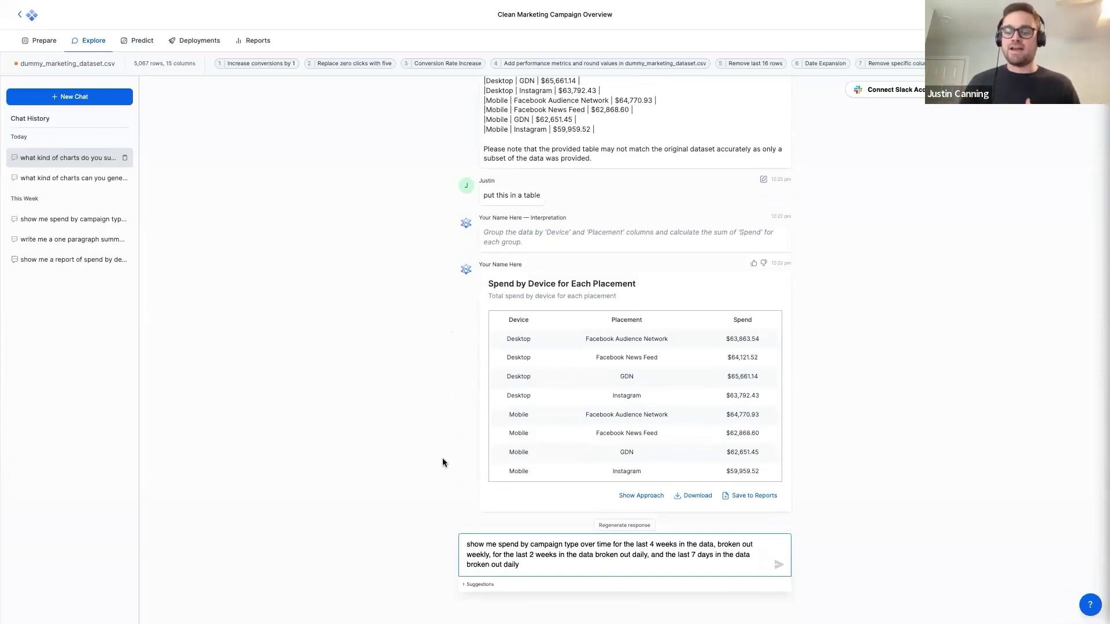
{"action": "key", "text": "Return"}
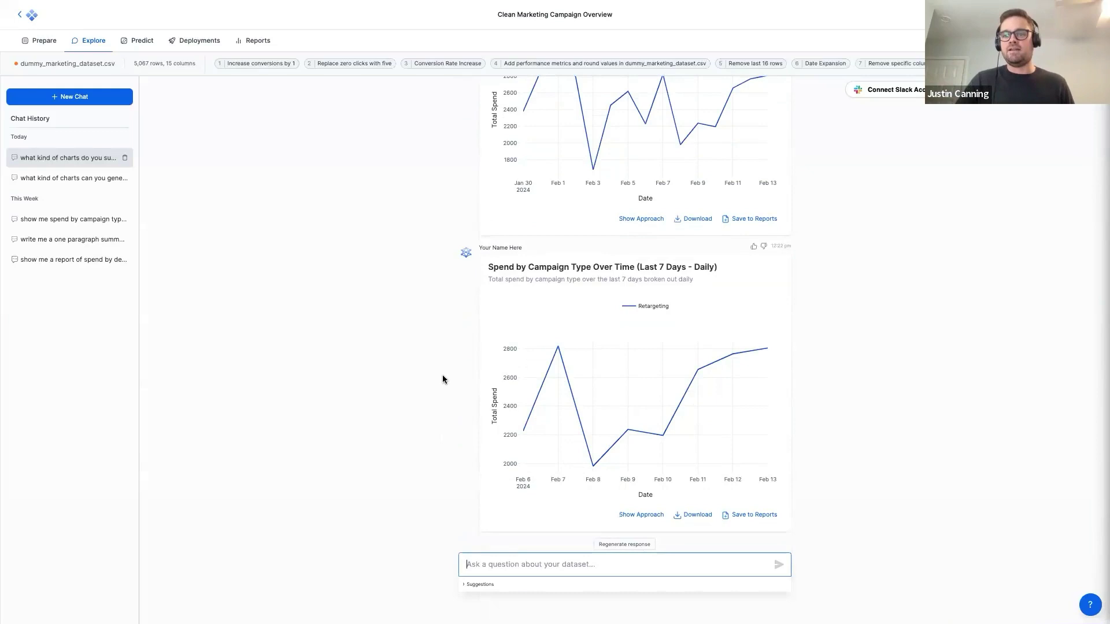
{"action": "scroll", "coordinate": [443, 375], "scroll_direction": "up", "scroll_amount": 5}
{"action": "scroll", "coordinate": [442, 366], "scroll_direction": "up", "scroll_amount": 7}
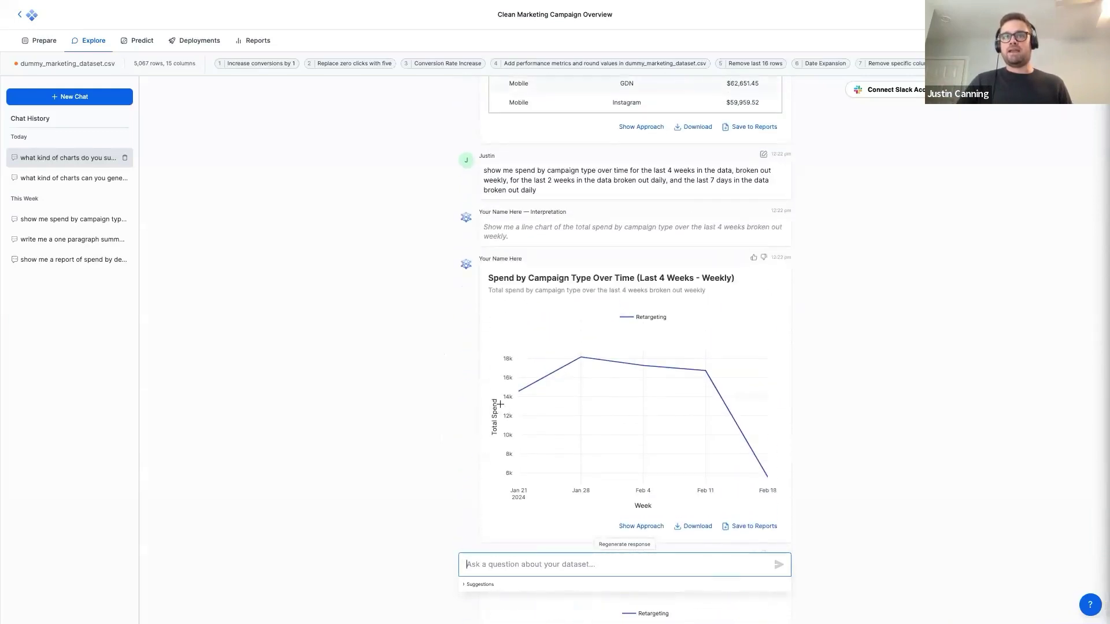
{"action": "mouse_move", "coordinate": [580, 356]}
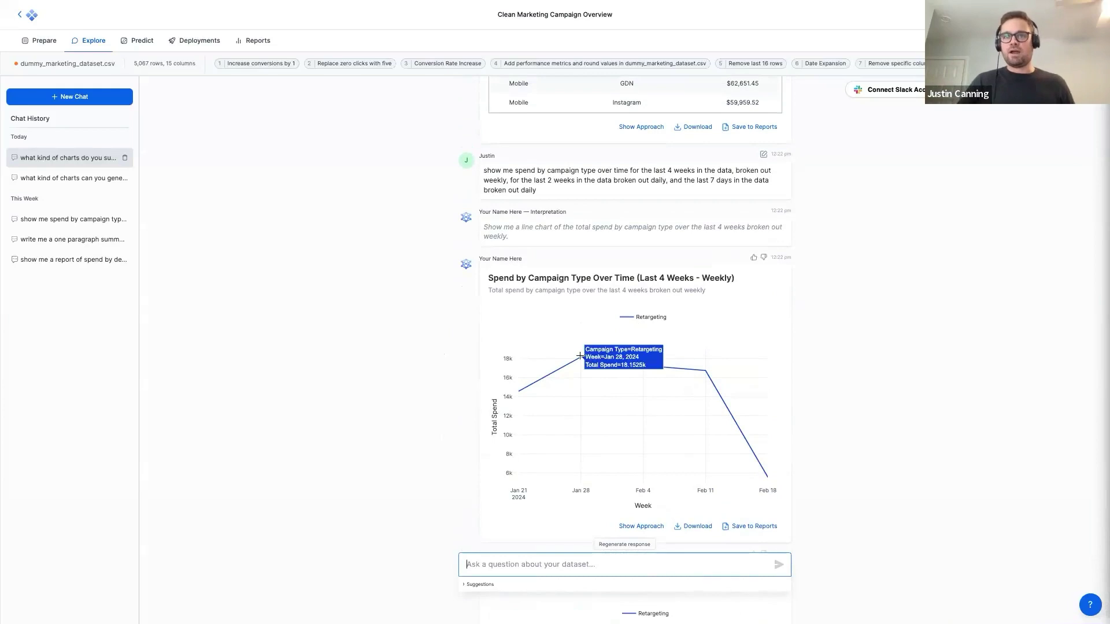
{"action": "scroll", "coordinate": [624, 413], "scroll_direction": "down", "scroll_amount": 5}
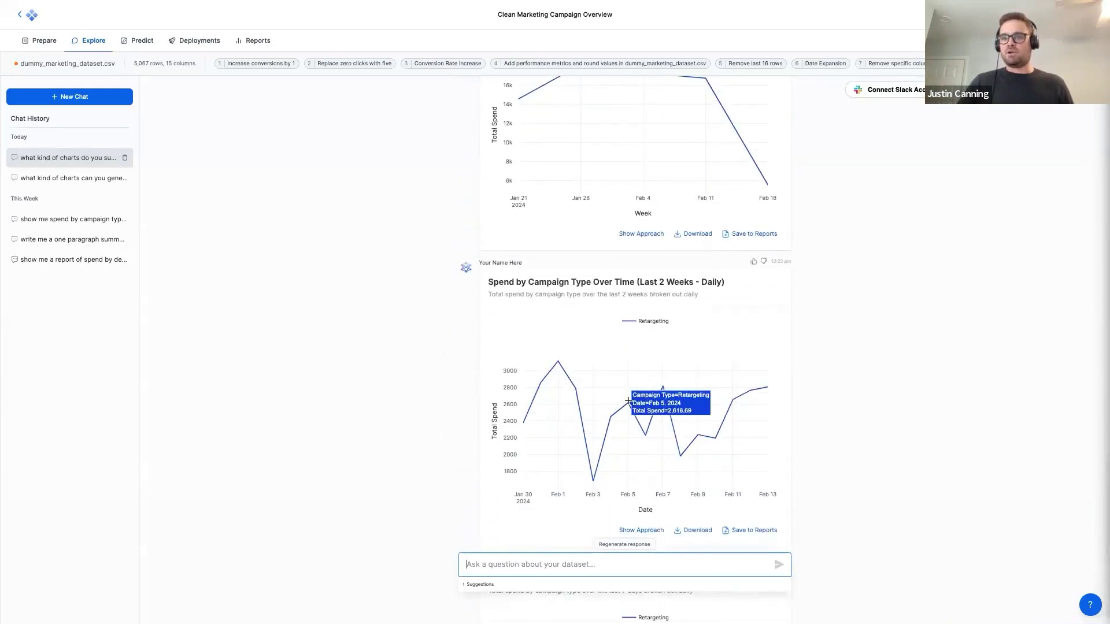
{"action": "scroll", "coordinate": [599, 398], "scroll_direction": "down", "scroll_amount": 5}
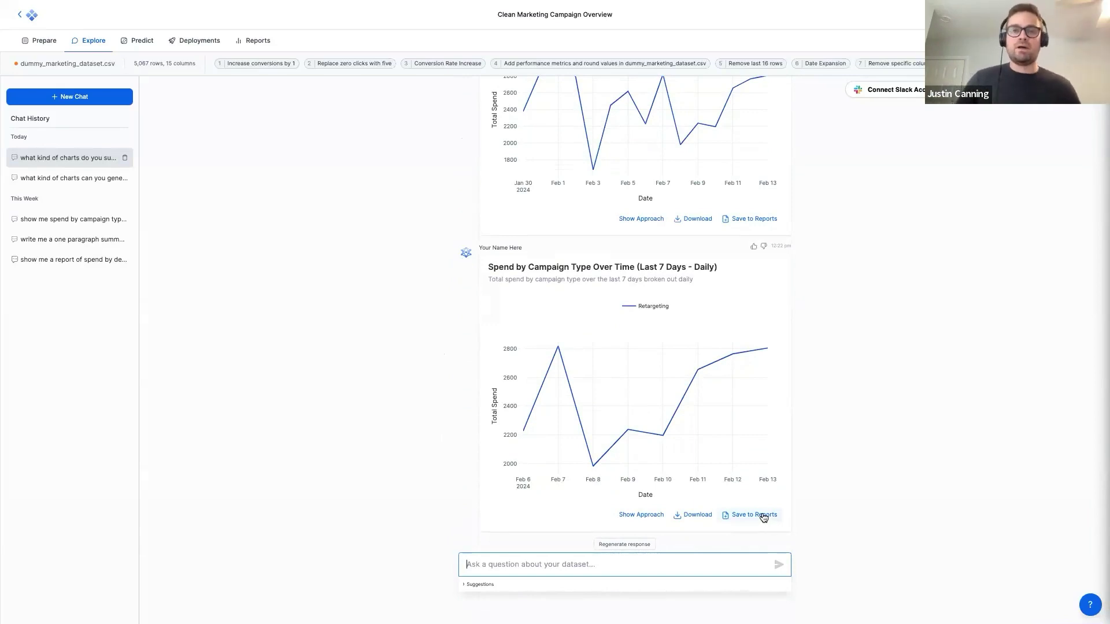
- Ask Chat Explore to "write me a one paragraph summary comparing spend and conversions by device type"
{"action": "type", "text": "wri"}
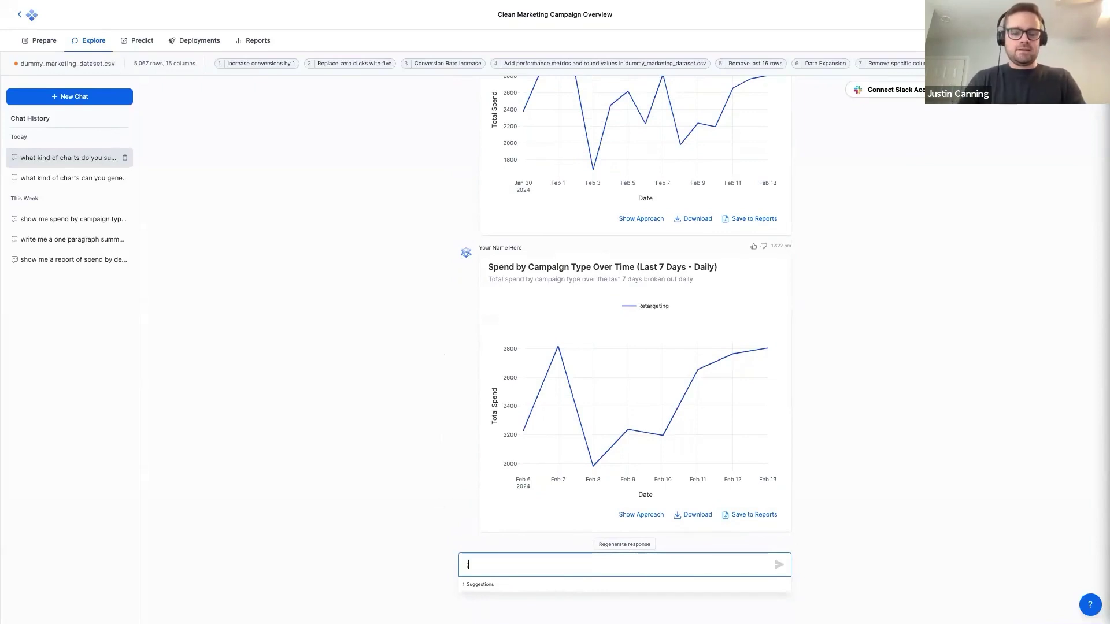
{"action": "key", "text": "BackSpace"}
{"action": "key", "text": "BackSpace"}
{"action": "key", "text": "BackSpace"}
{"action": "type", "text": "write me a one paragraph summary comparing spend and conversions by device type"}
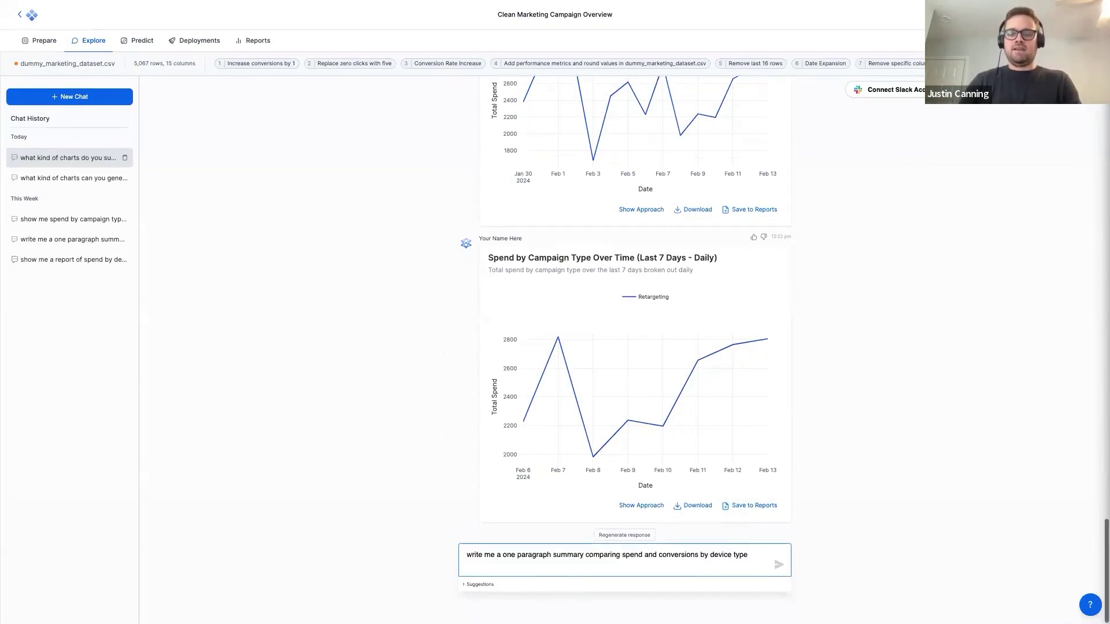
{"action": "key", "text": "BackSpace"}
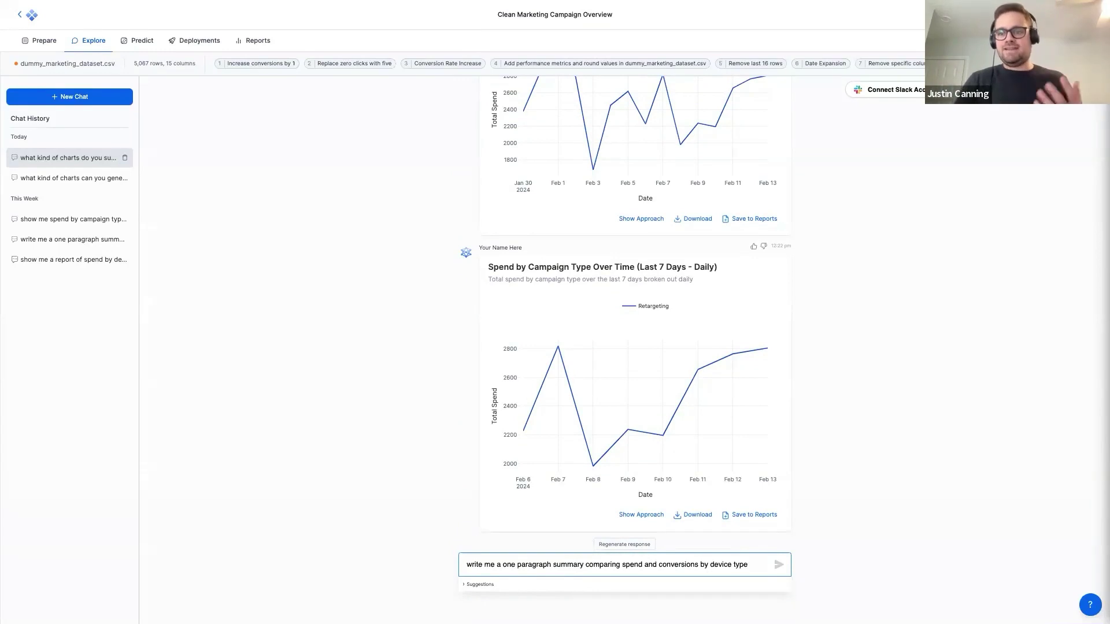
{"action": "key", "text": "Return"}
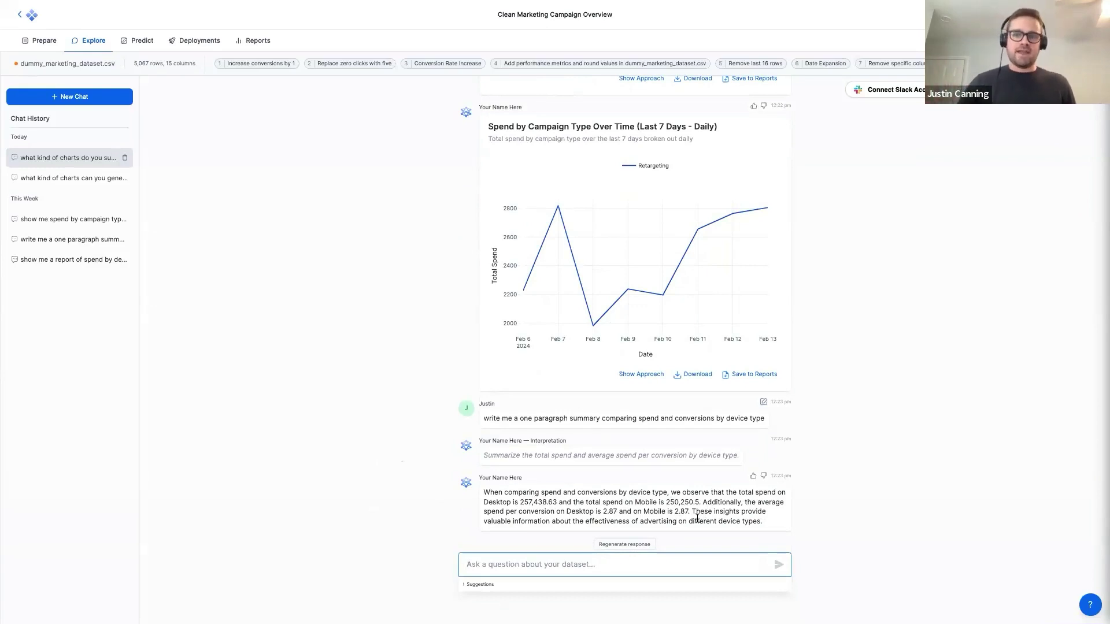
{"action": "left_click", "coordinate": [411, 411]}
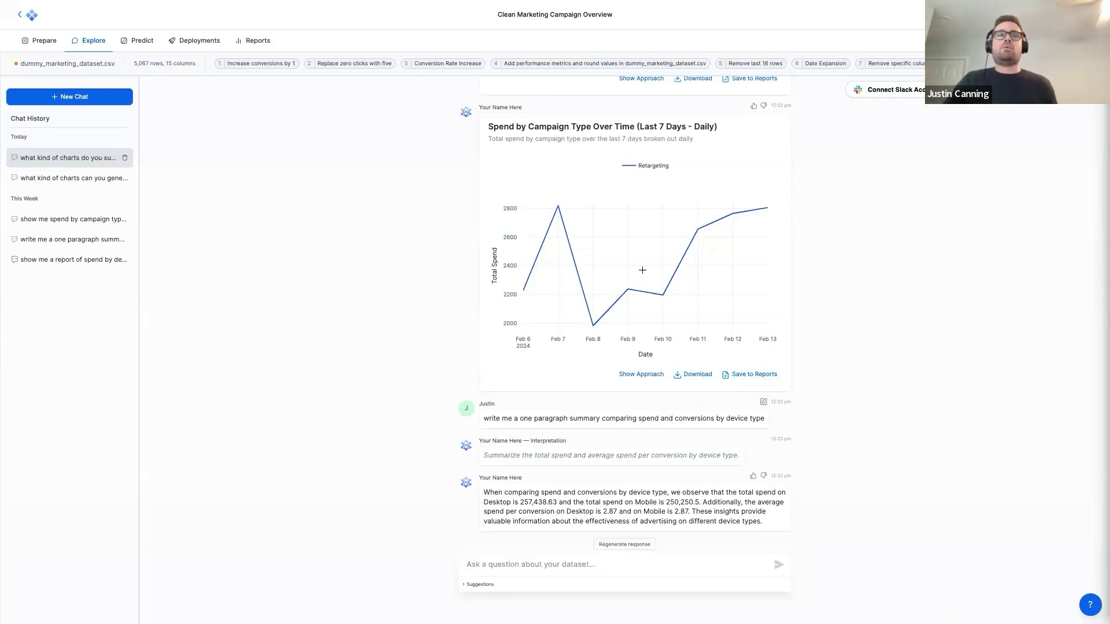
- Save the daily last-7-days spend by campaign type chart to Reports and look over the saved charts there
{"action": "left_click", "coordinate": [748, 375]}
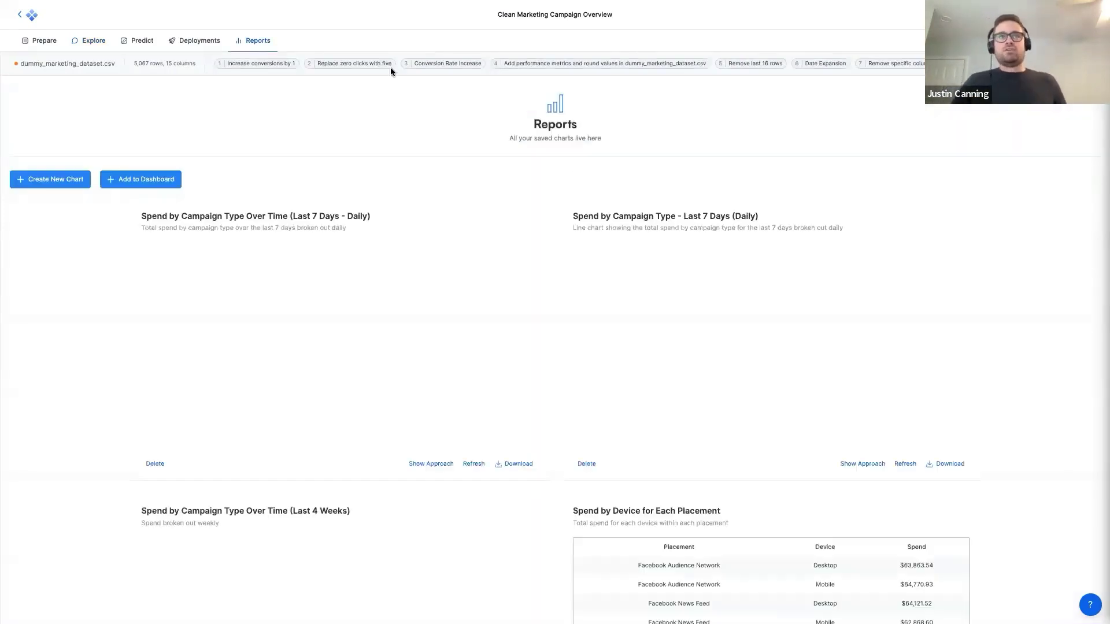
{"action": "scroll", "coordinate": [555, 362], "scroll_direction": "down", "scroll_amount": 12}
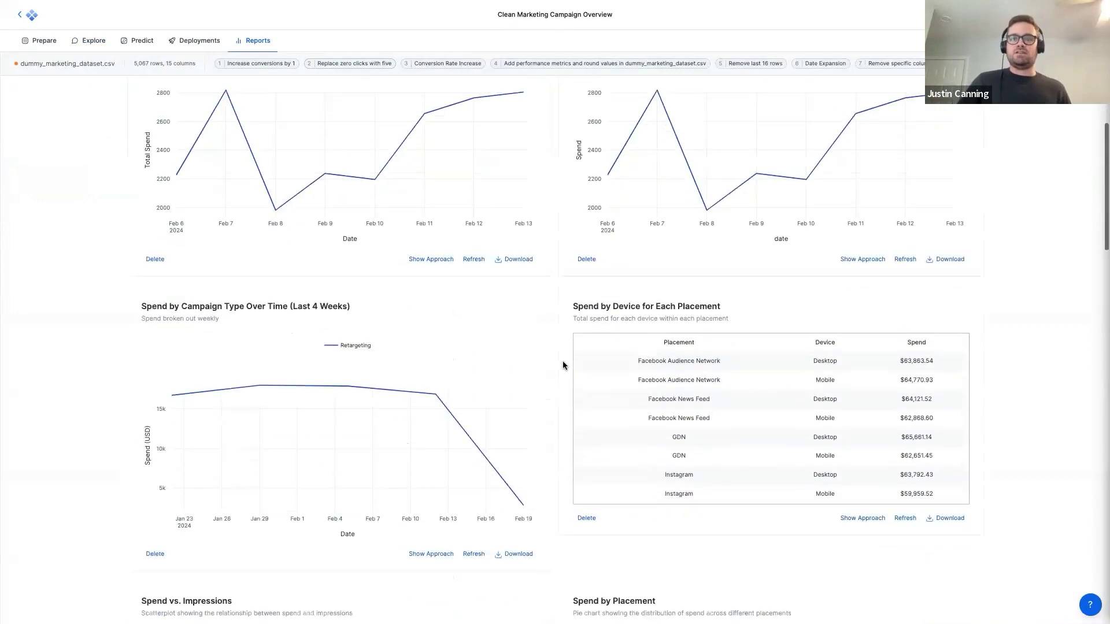
{"action": "scroll", "coordinate": [563, 357], "scroll_direction": "up", "scroll_amount": 12}
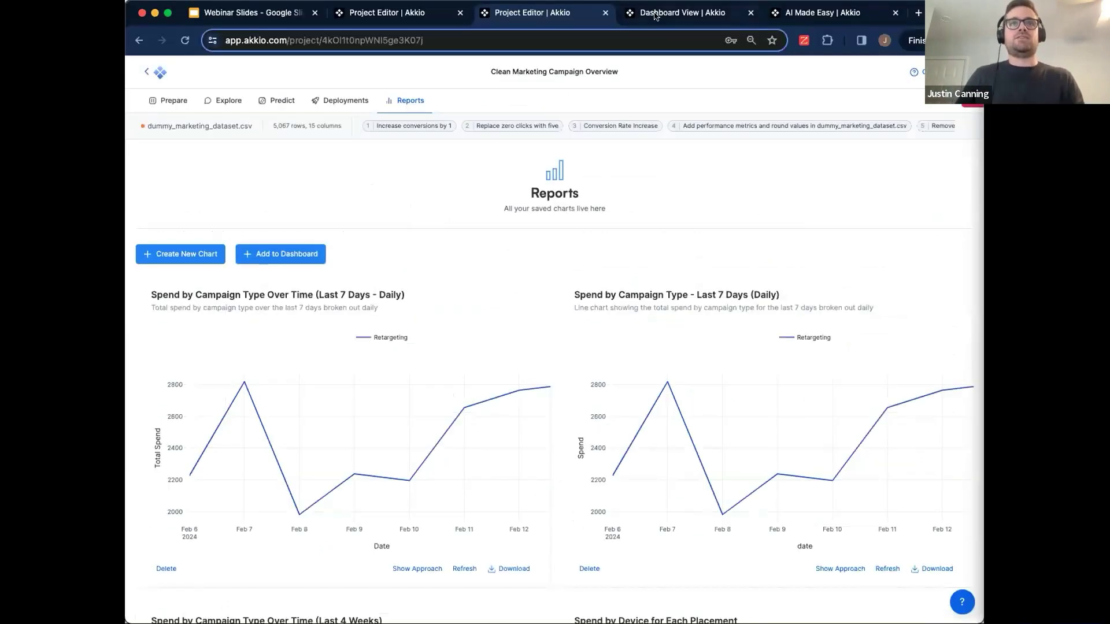
- Switch to the Campaign Summary dashboard, show it full screen and look over its spend, ROAS and CPA charts
{"action": "left_click", "coordinate": [656, 14]}
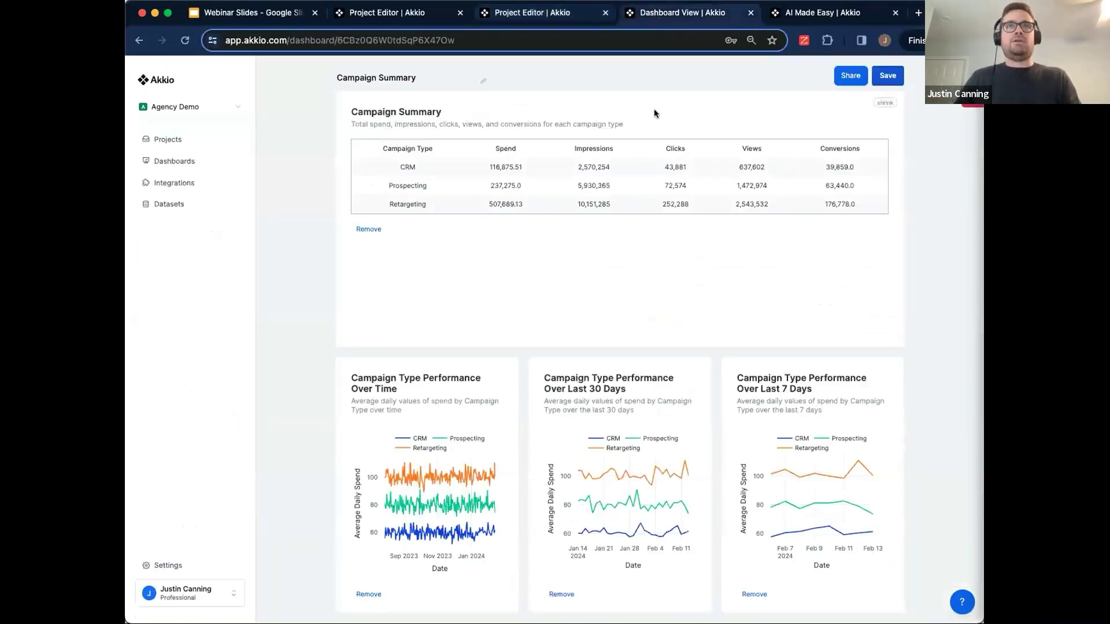
{"action": "key", "text": "ctrl+super+f"}
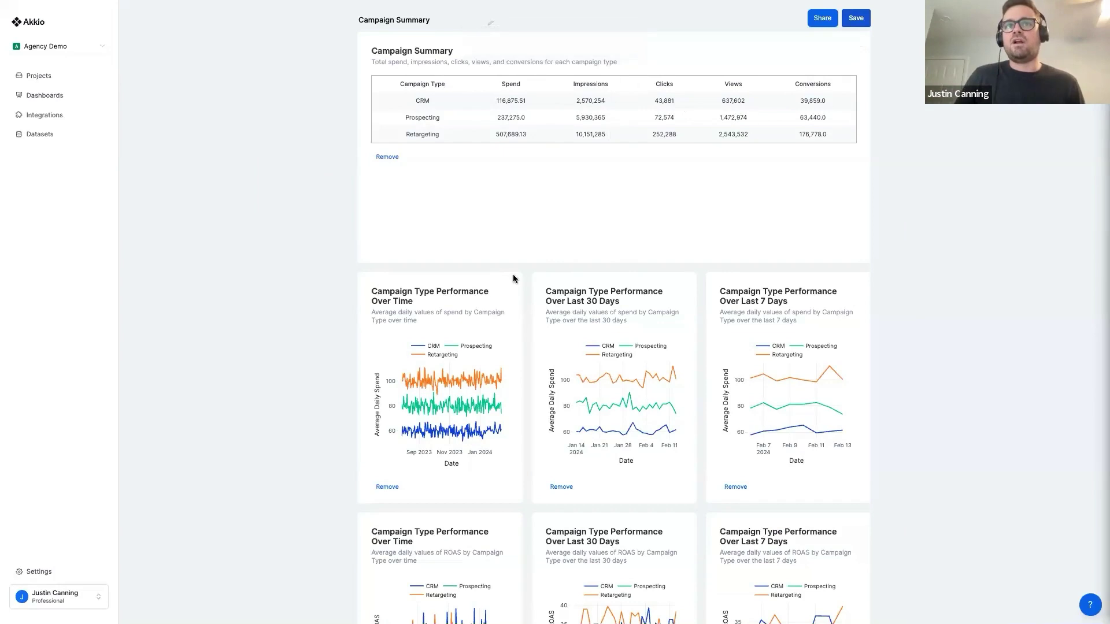
{"action": "scroll", "coordinate": [522, 311], "scroll_direction": "down", "scroll_amount": 1}
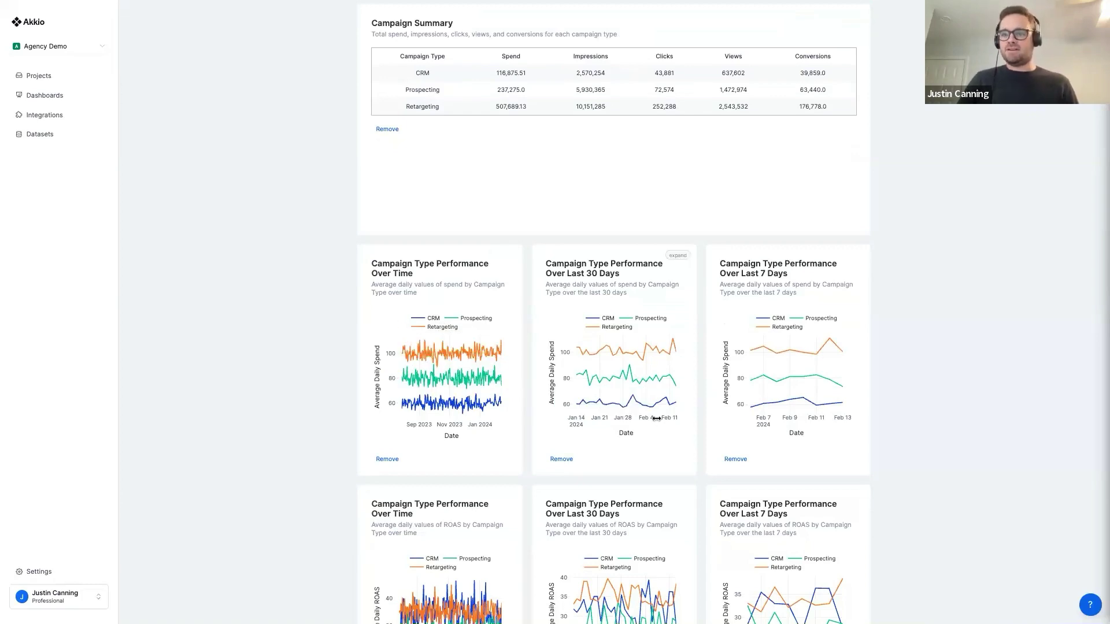
{"action": "scroll", "coordinate": [769, 385], "scroll_direction": "down", "scroll_amount": 4}
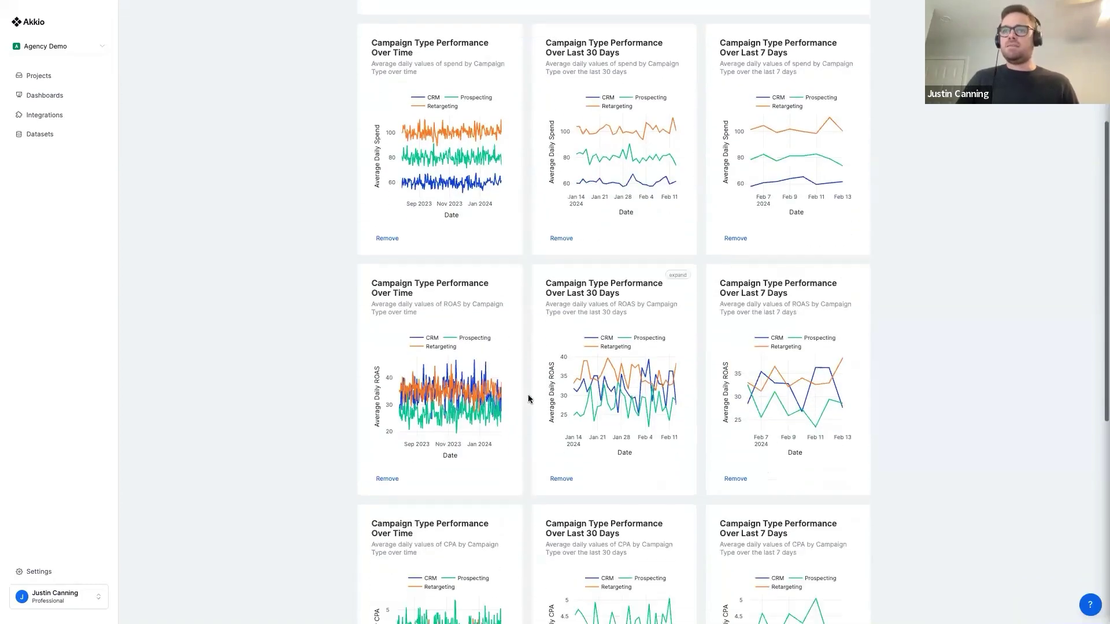
{"action": "scroll", "coordinate": [627, 396], "scroll_direction": "down", "scroll_amount": 4}
{"action": "mouse_move", "coordinate": [622, 396]}
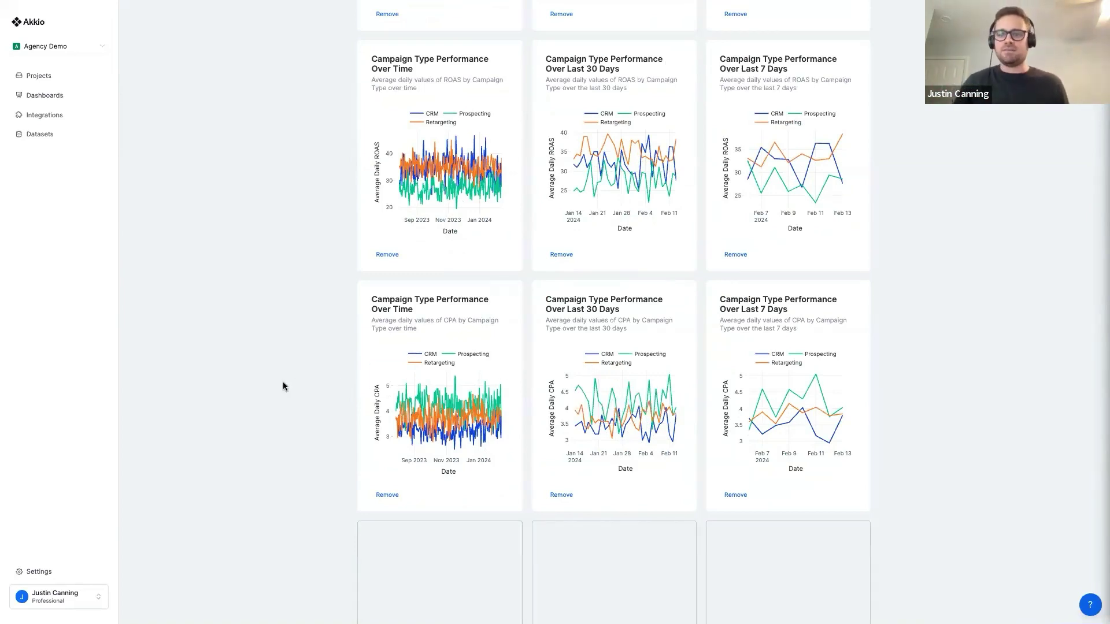
- View the Campaign Summary dashboard's sharing options for public access and the share link, and close them
{"action": "scroll", "coordinate": [930, 103], "scroll_direction": "up", "scroll_amount": 8}
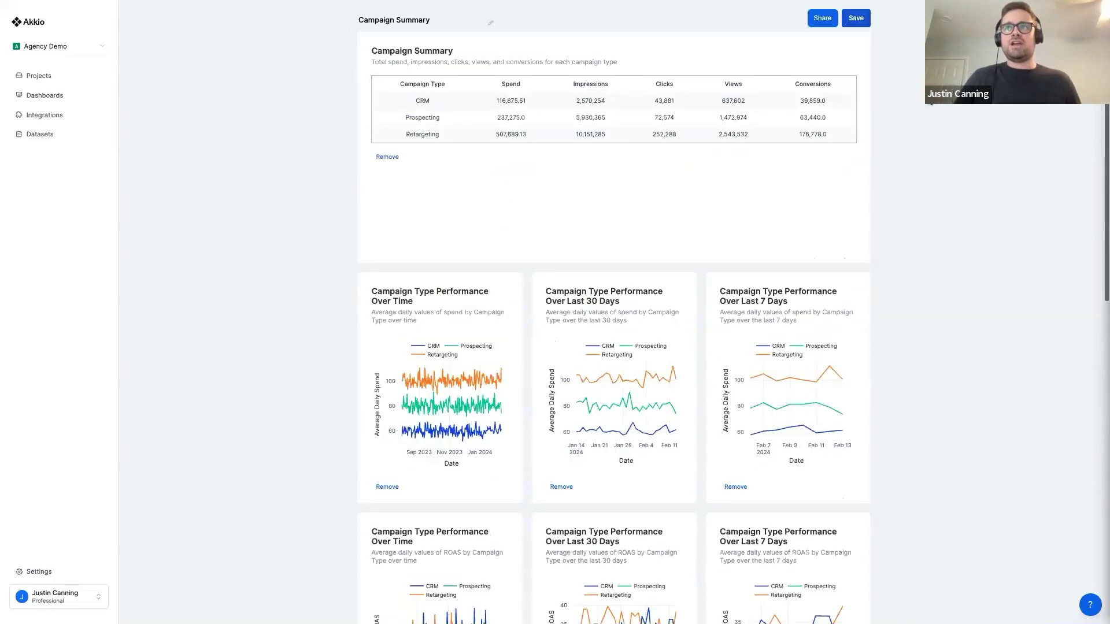
{"action": "left_click", "coordinate": [831, 25]}
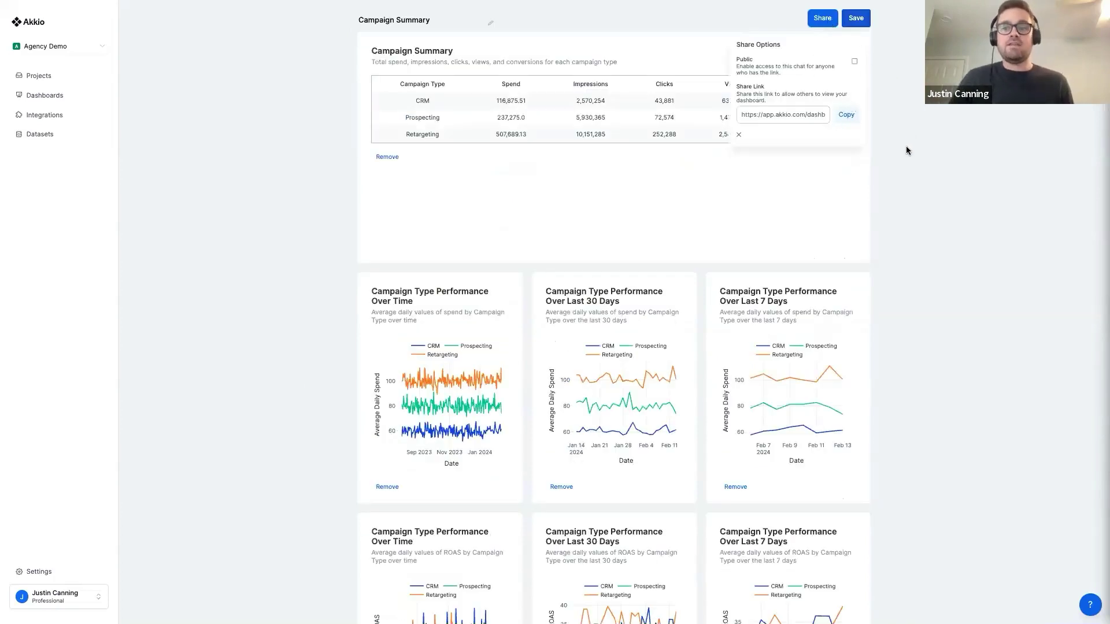
{"action": "left_click", "coordinate": [738, 134]}
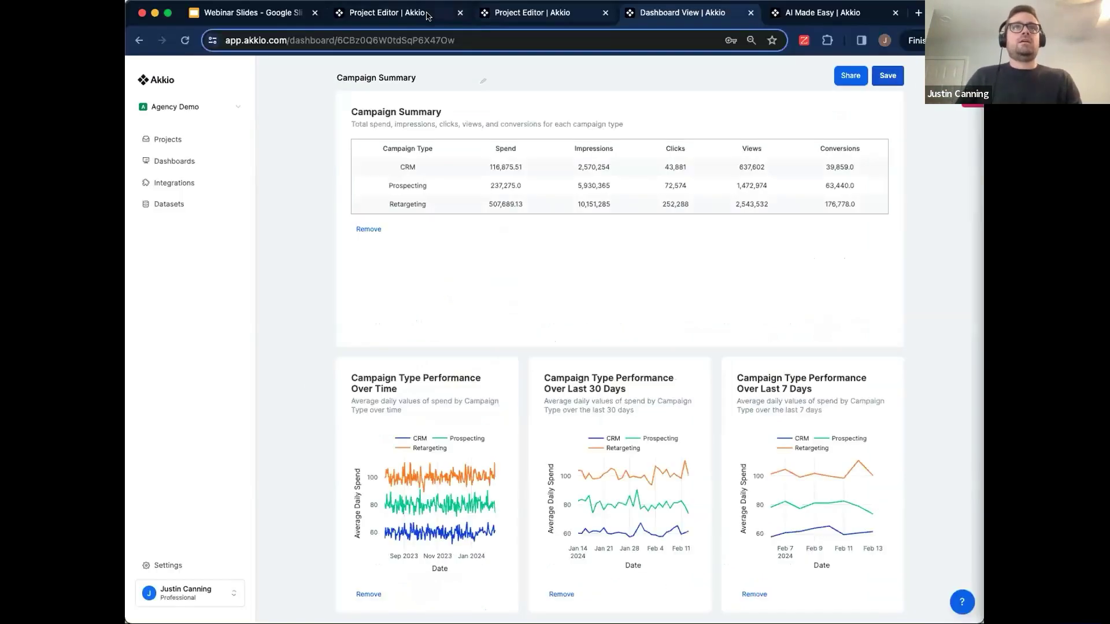
- Return to the Clean Marketing Campaign Overview project, show it full screen and open its ROAS prediction results
{"action": "left_click", "coordinate": [537, 13]}
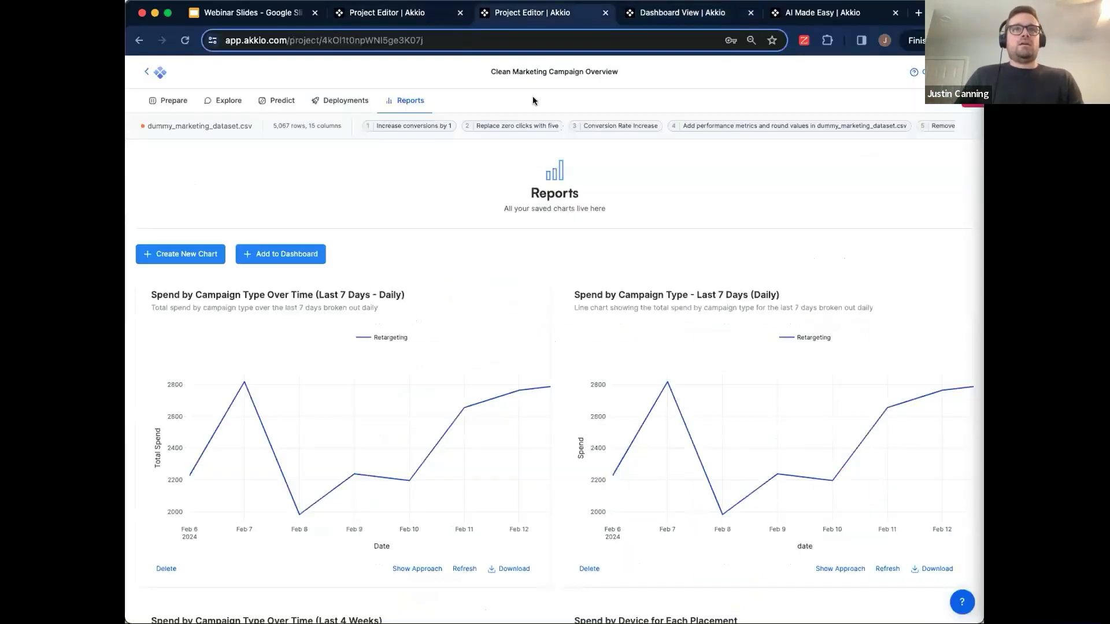
{"action": "key", "text": "ctrl+super+f"}
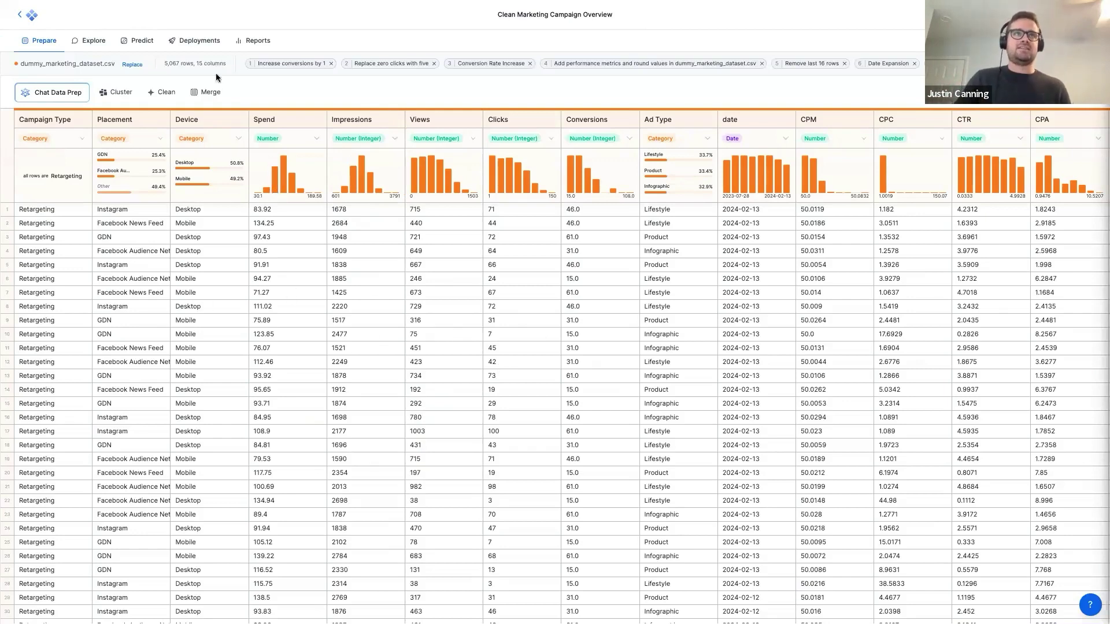
{"action": "left_click", "coordinate": [143, 42]}
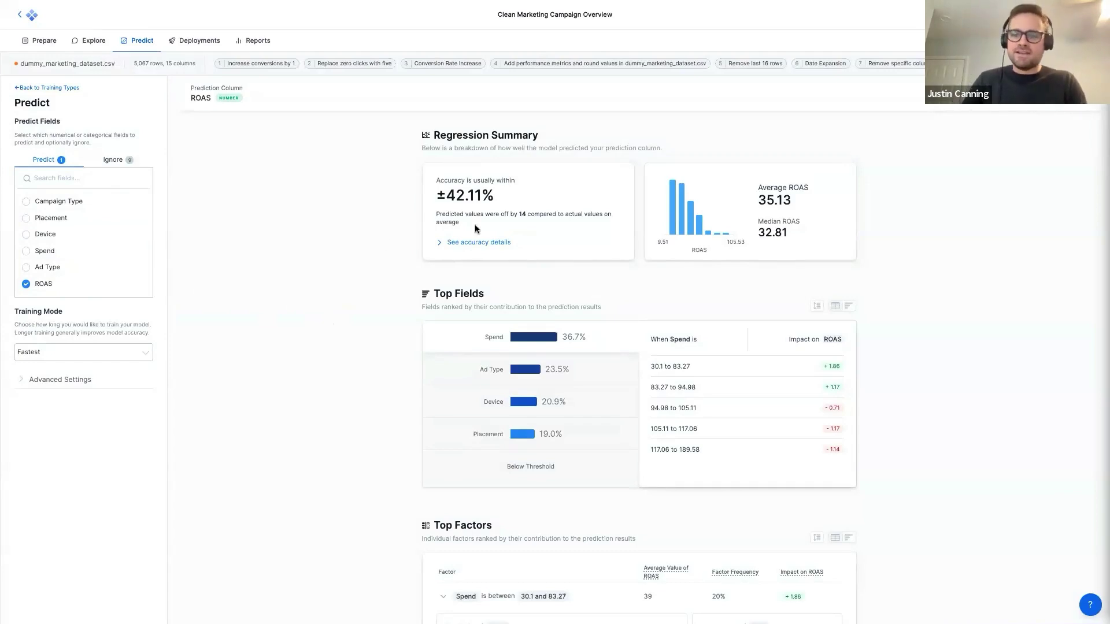
- Examine the ROAS model's accuracy details, including the predictive performance scatter plot and the advanced model details
{"action": "left_click", "coordinate": [475, 244]}
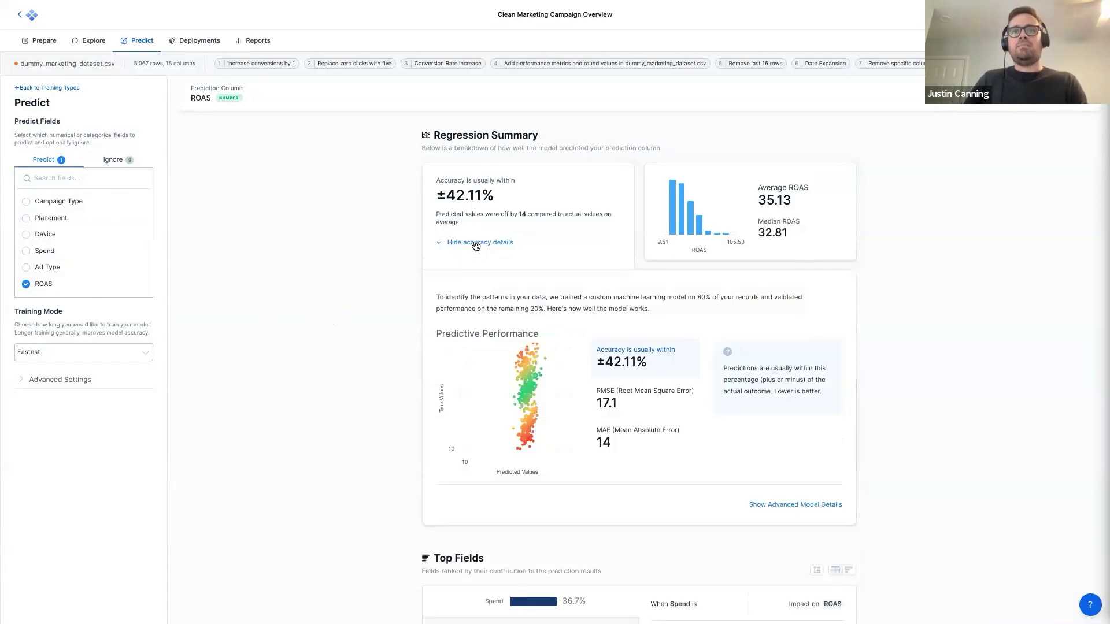
{"action": "scroll", "coordinate": [463, 283], "scroll_direction": "down", "scroll_amount": 1}
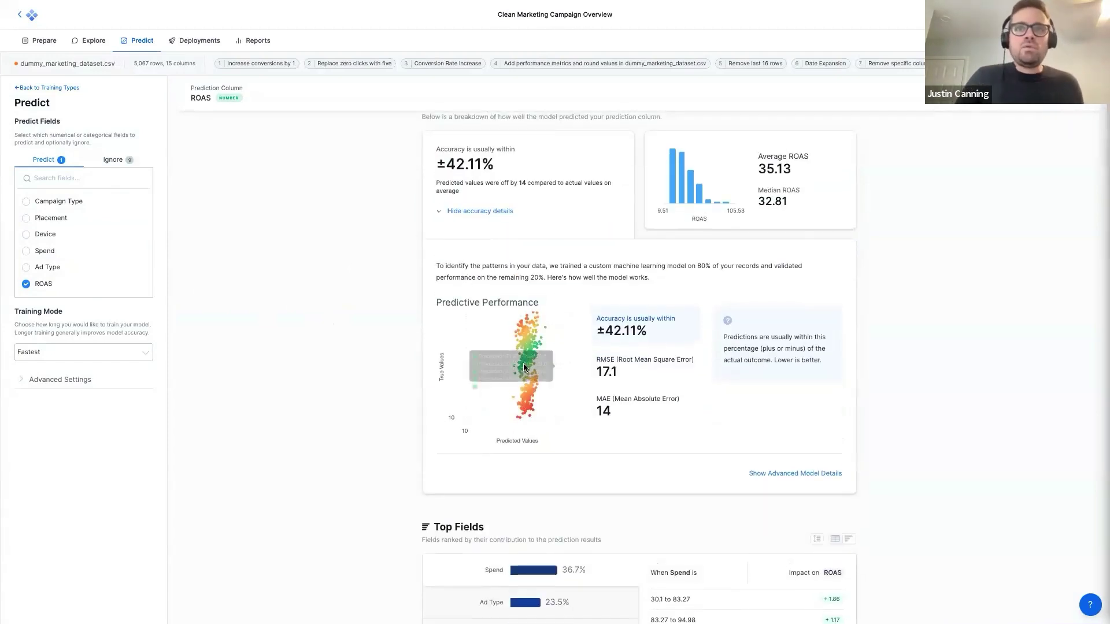
{"action": "mouse_move", "coordinate": [525, 365]}
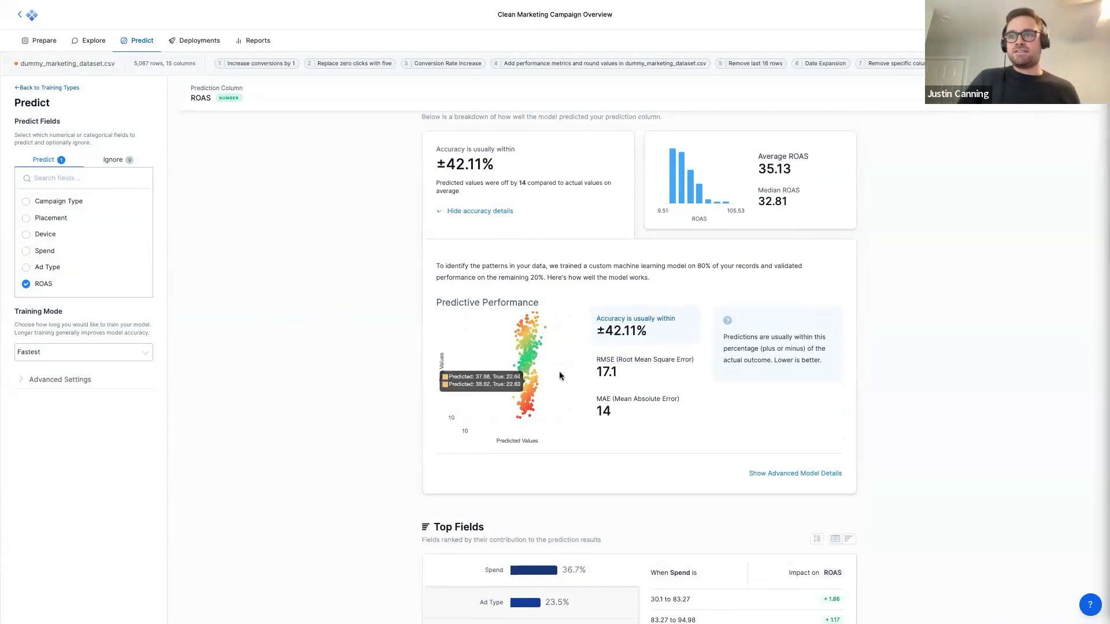
{"action": "left_click", "coordinate": [807, 480]}
{"action": "scroll", "coordinate": [807, 480], "scroll_direction": "down", "scroll_amount": 3}
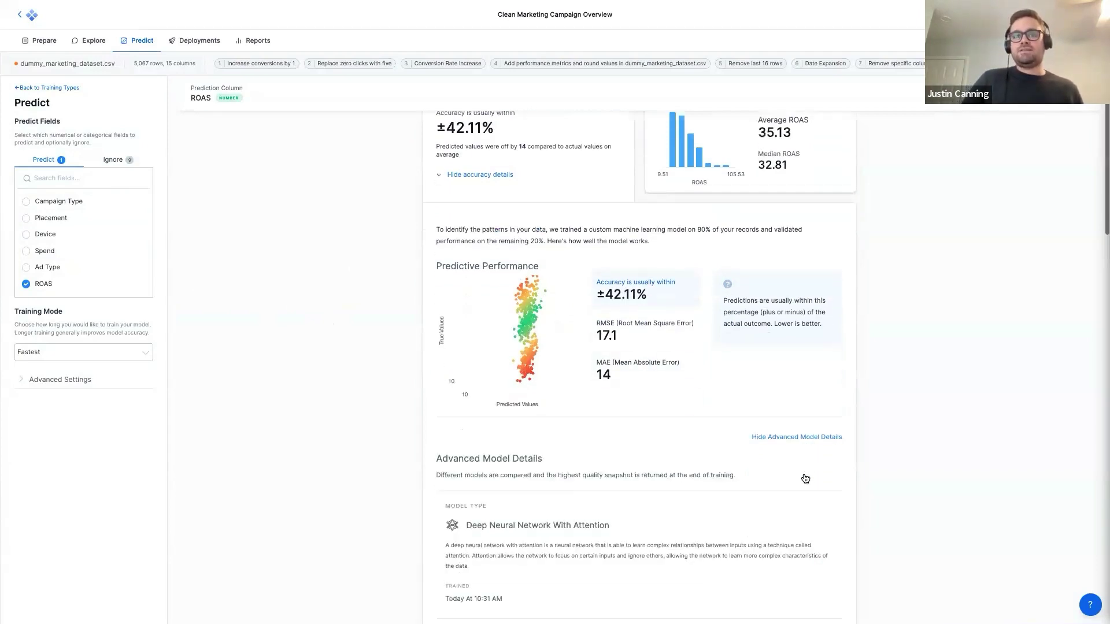
- Read the ROAS model's type description and the list of other models tested
{"action": "left_click_drag", "start_coordinate": [611, 383], "coordinate": [472, 384]}
{"action": "scroll", "coordinate": [540, 465], "scroll_direction": "down", "scroll_amount": 1}
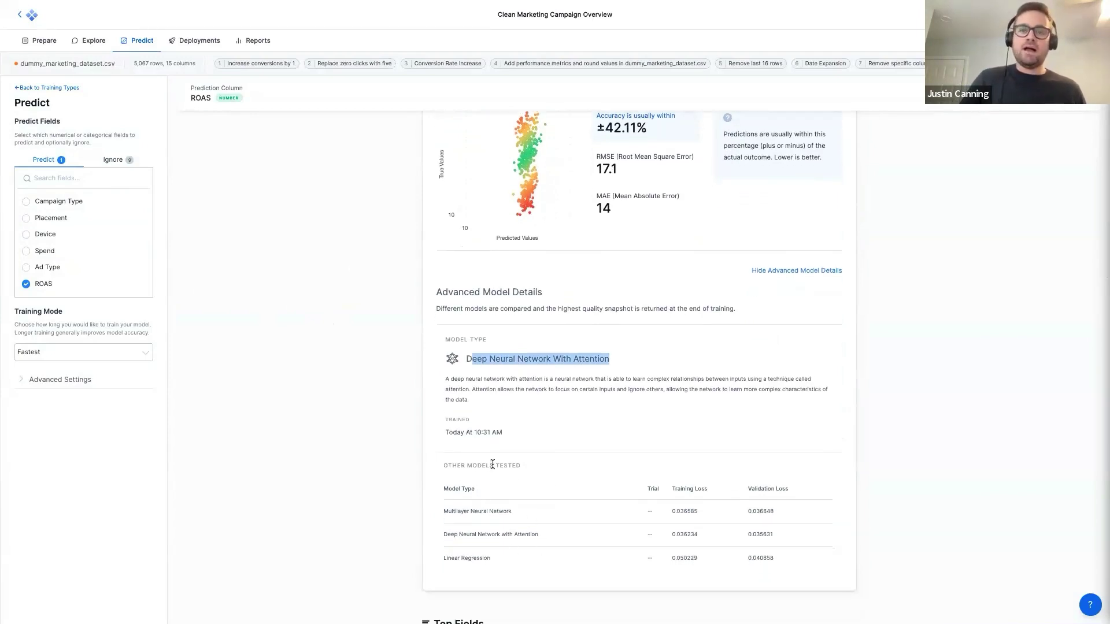
{"action": "left_click", "coordinate": [403, 445]}
- Examine how each Spend range in the ranked top fields affects ROAS
{"action": "scroll", "coordinate": [404, 442], "scroll_direction": "down", "scroll_amount": 5}
{"action": "scroll", "coordinate": [404, 444], "scroll_direction": "down", "scroll_amount": 2}
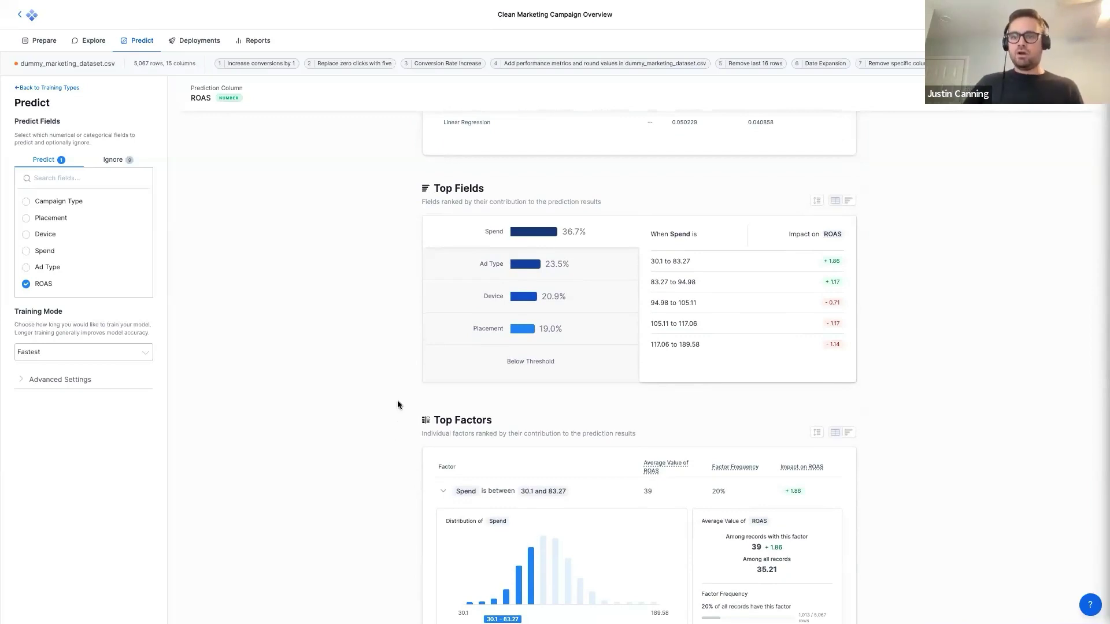
{"action": "scroll", "coordinate": [398, 373], "scroll_direction": "down", "scroll_amount": 1}
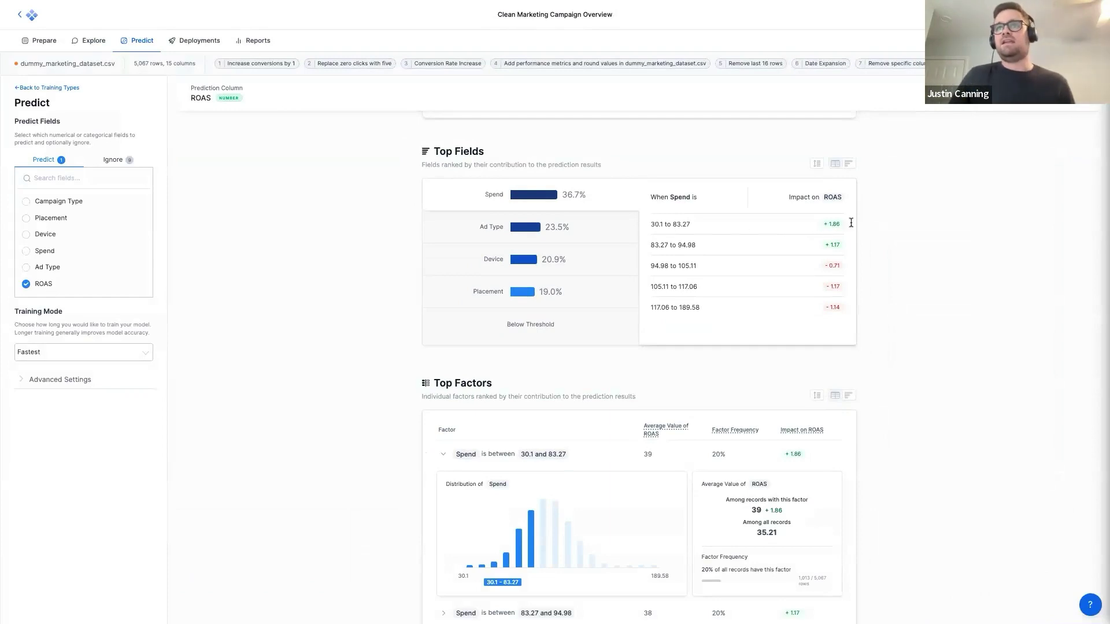
{"action": "left_click_drag", "start_coordinate": [841, 224], "coordinate": [827, 223]}
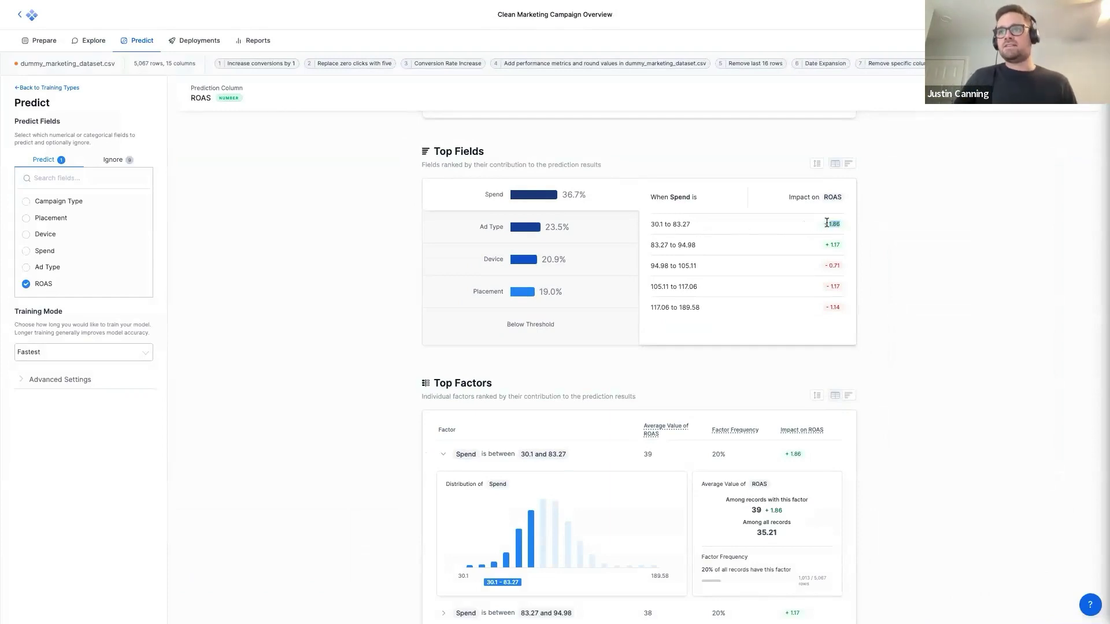
{"action": "left_click", "coordinate": [827, 224]}
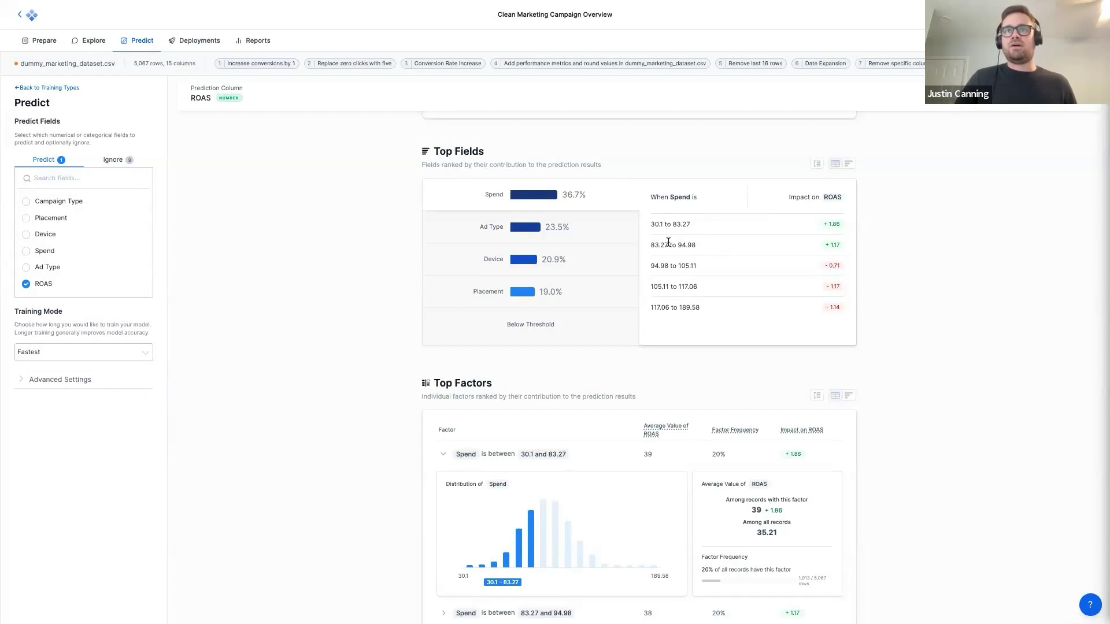
{"action": "left_click_drag", "start_coordinate": [650, 244], "coordinate": [697, 243]}
{"action": "left_click", "coordinate": [697, 243]}
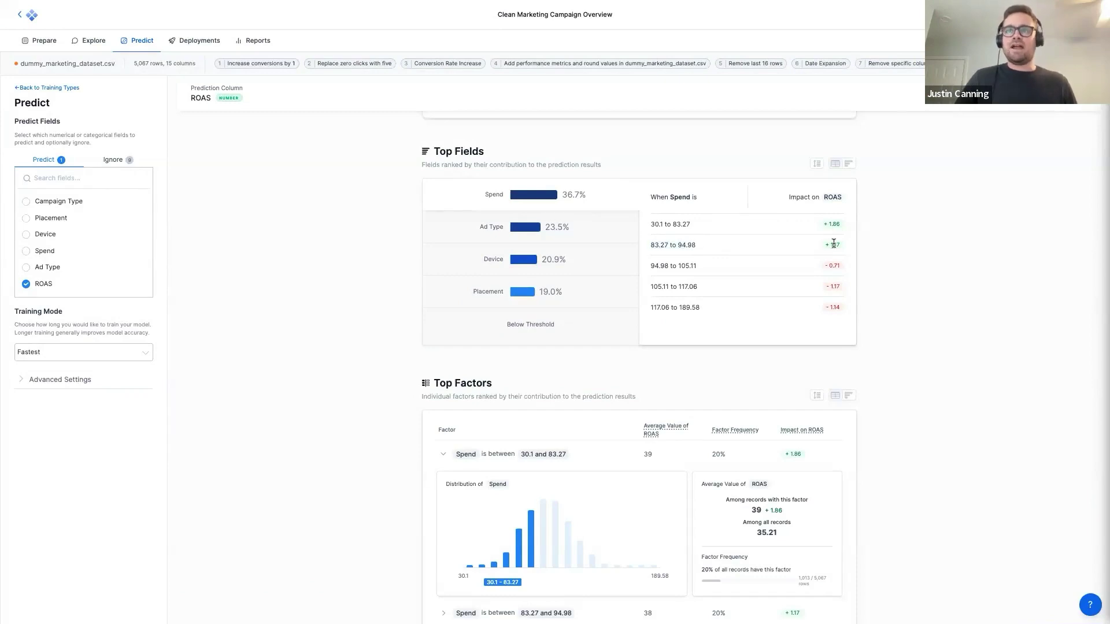
{"action": "left_click_drag", "start_coordinate": [841, 244], "coordinate": [826, 244]}
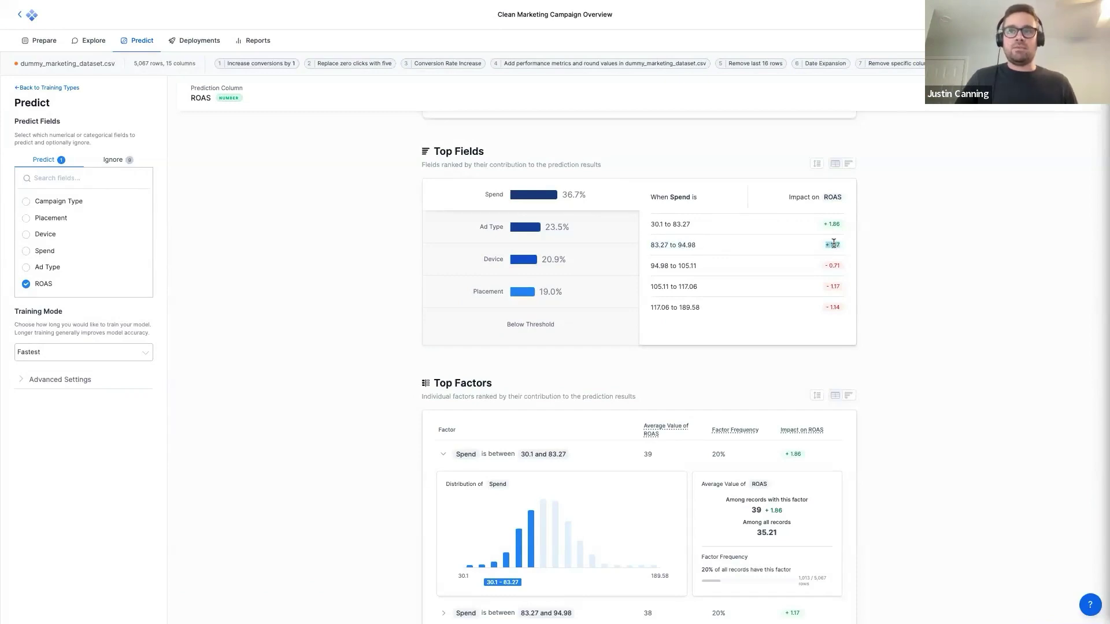
{"action": "triple_click", "coordinate": [664, 266]}
{"action": "left_click", "coordinate": [836, 265]}
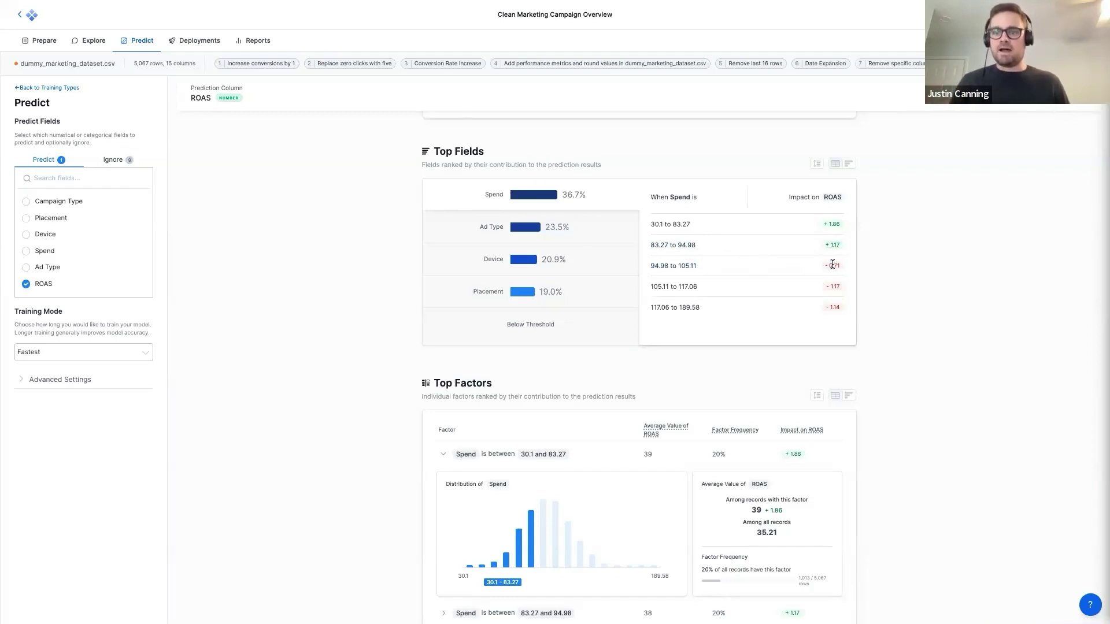
- Compare the ROAS impact of the Ad Type, Device and Placement fields, and return to the Spend breakdown
{"action": "left_click", "coordinate": [496, 243]}
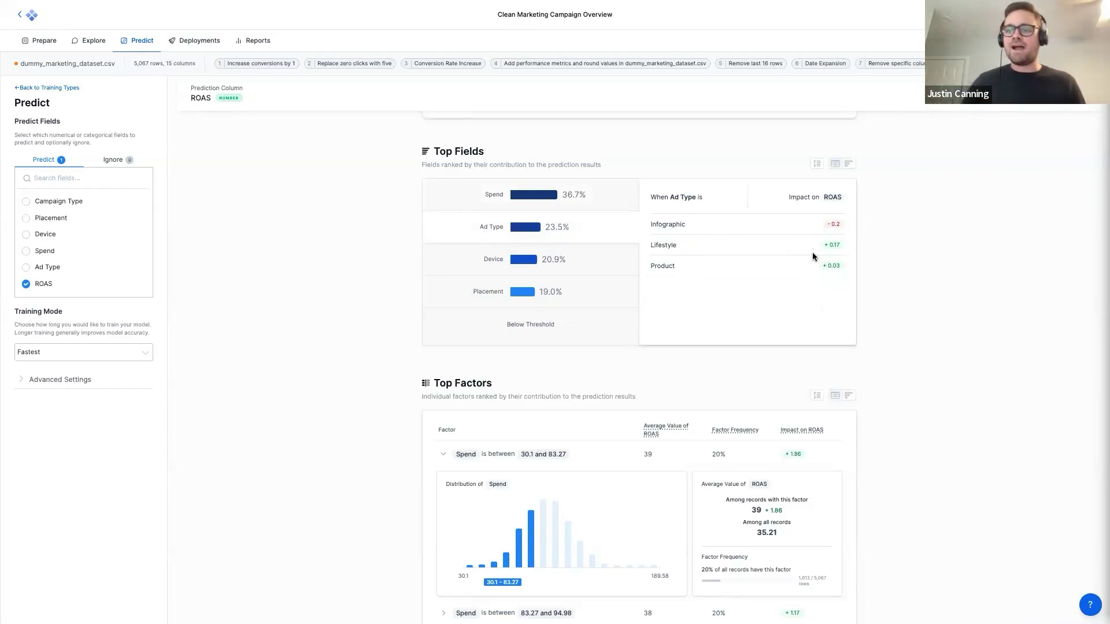
{"action": "left_click", "coordinate": [563, 262]}
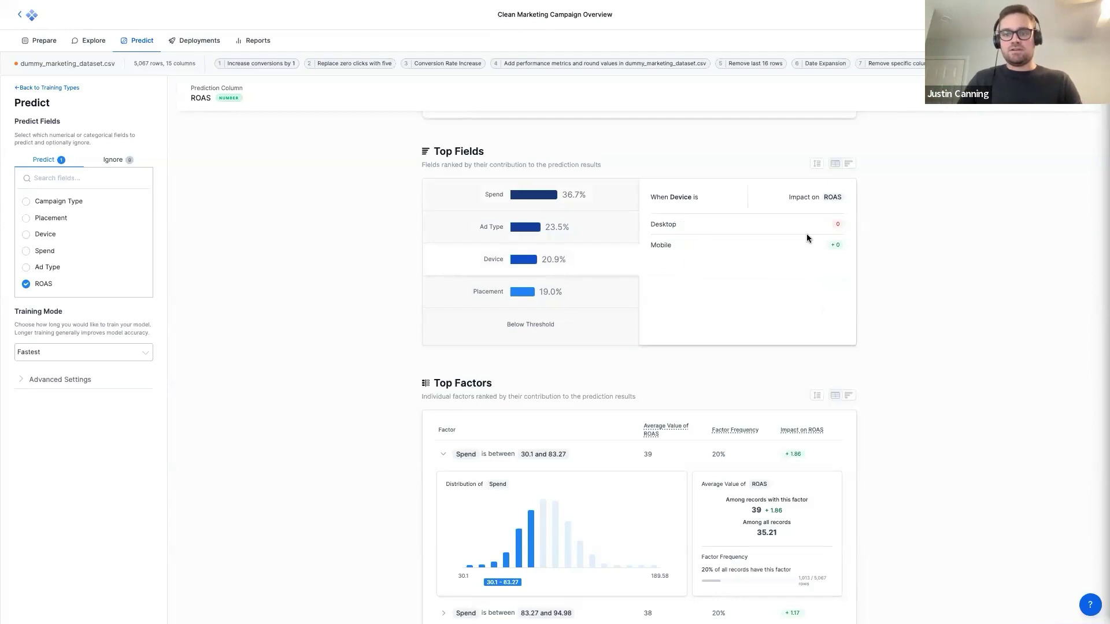
{"action": "left_click", "coordinate": [539, 294]}
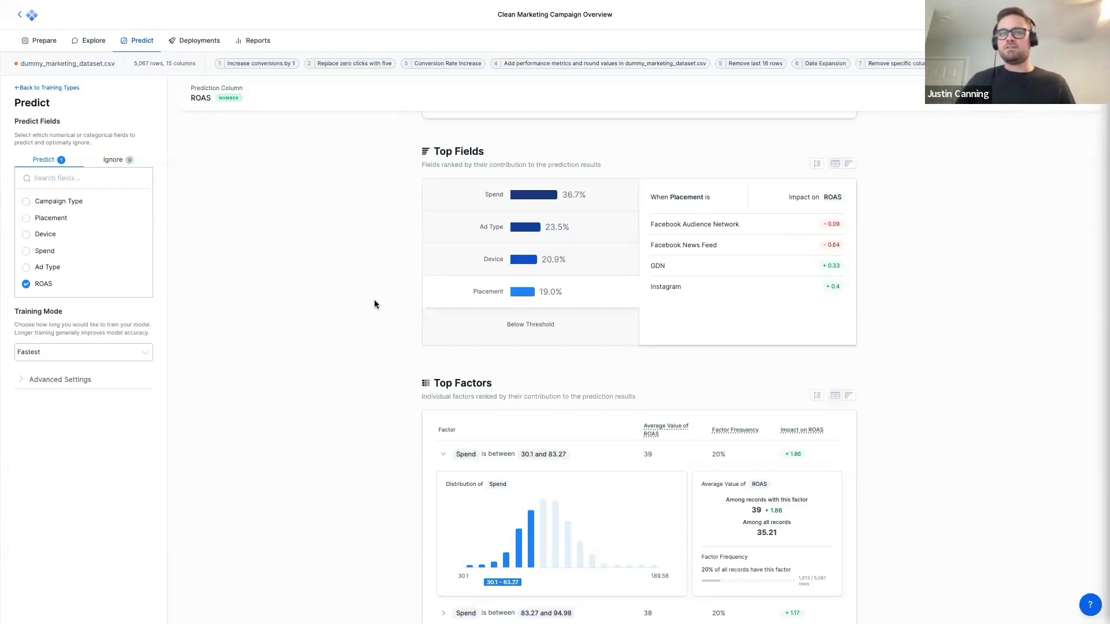
{"action": "scroll", "coordinate": [376, 298], "scroll_direction": "down", "scroll_amount": 3}
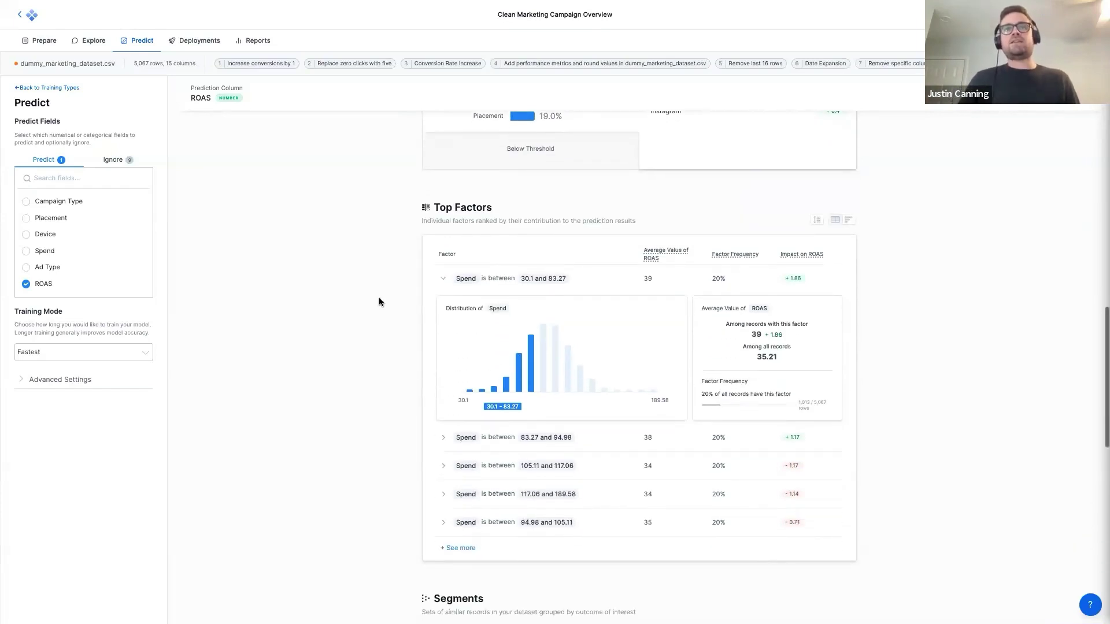
{"action": "scroll", "coordinate": [399, 330], "scroll_direction": "down", "scroll_amount": 1}
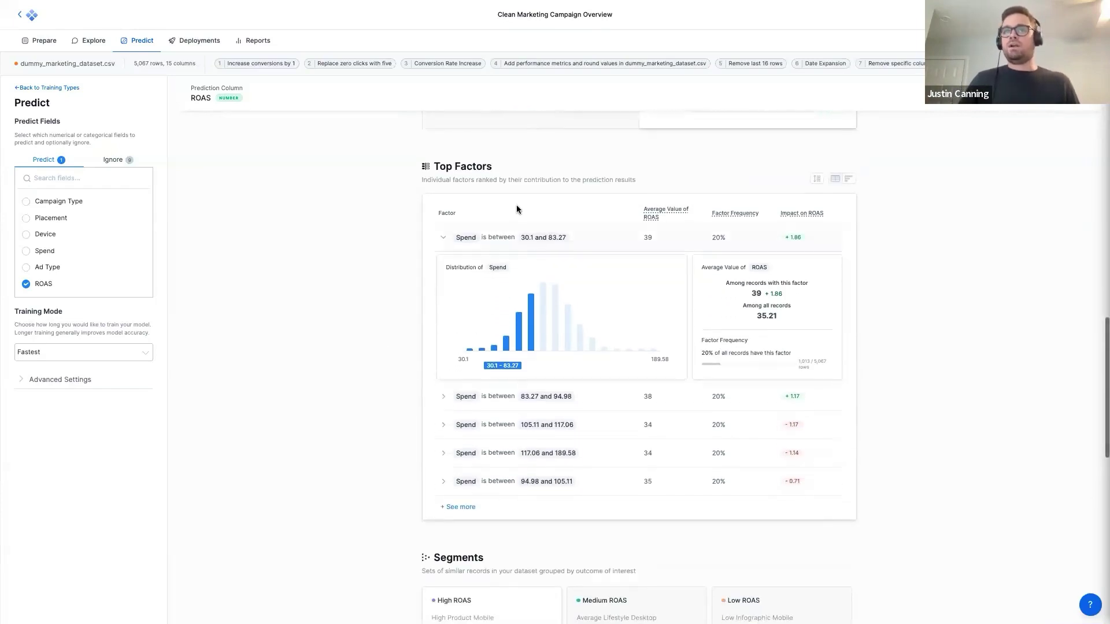
{"action": "scroll", "coordinate": [516, 223], "scroll_direction": "up", "scroll_amount": 4}
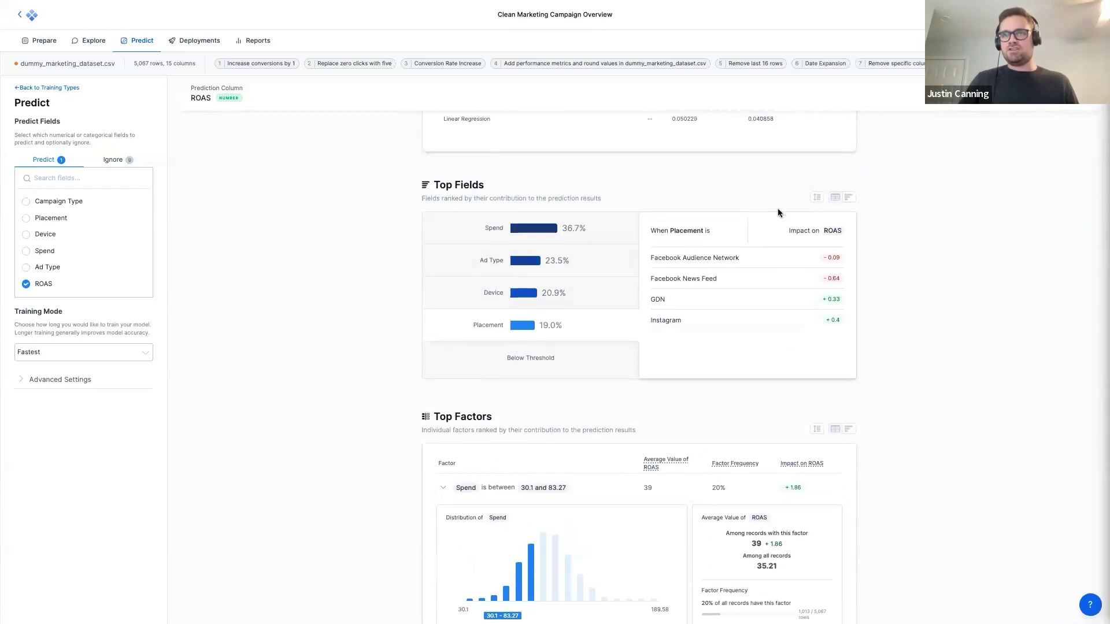
{"action": "left_click", "coordinate": [635, 238]}
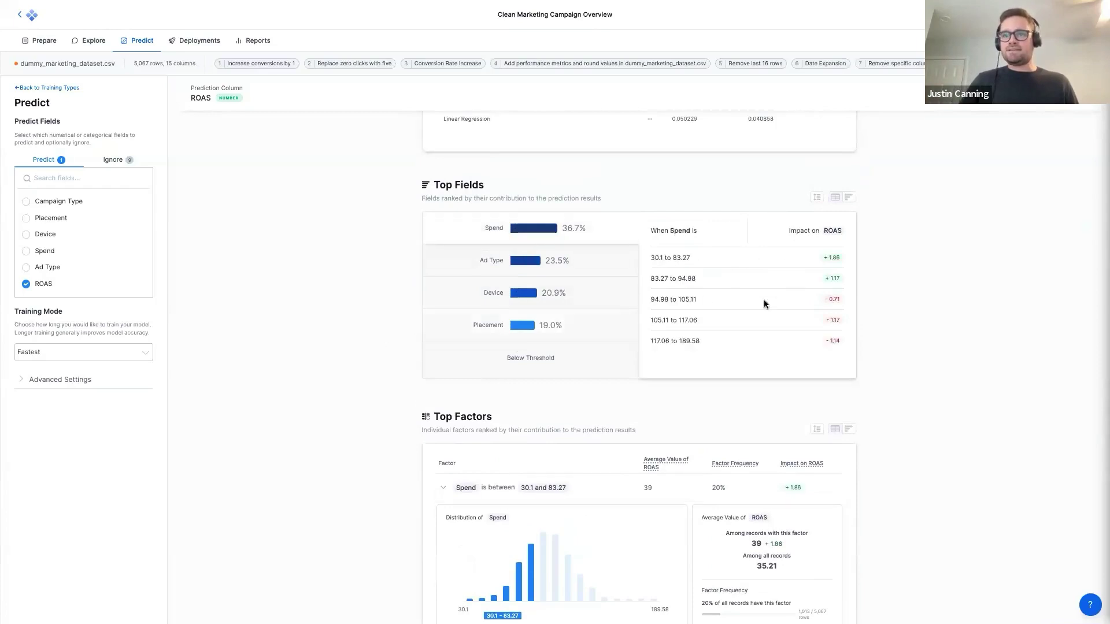
- Expand the full Top Factors list and look over the Spend, Placement and Ad Type factors
{"action": "scroll", "coordinate": [764, 309], "scroll_direction": "down", "scroll_amount": 2}
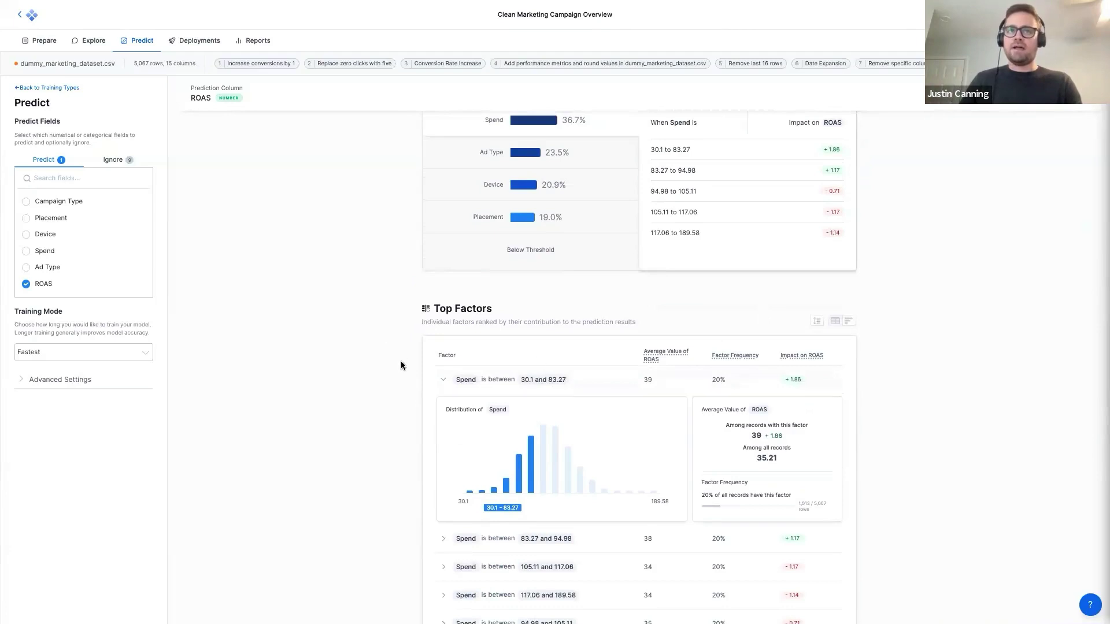
{"action": "scroll", "coordinate": [396, 366], "scroll_direction": "down", "scroll_amount": 2}
{"action": "left_click", "coordinate": [459, 572]}
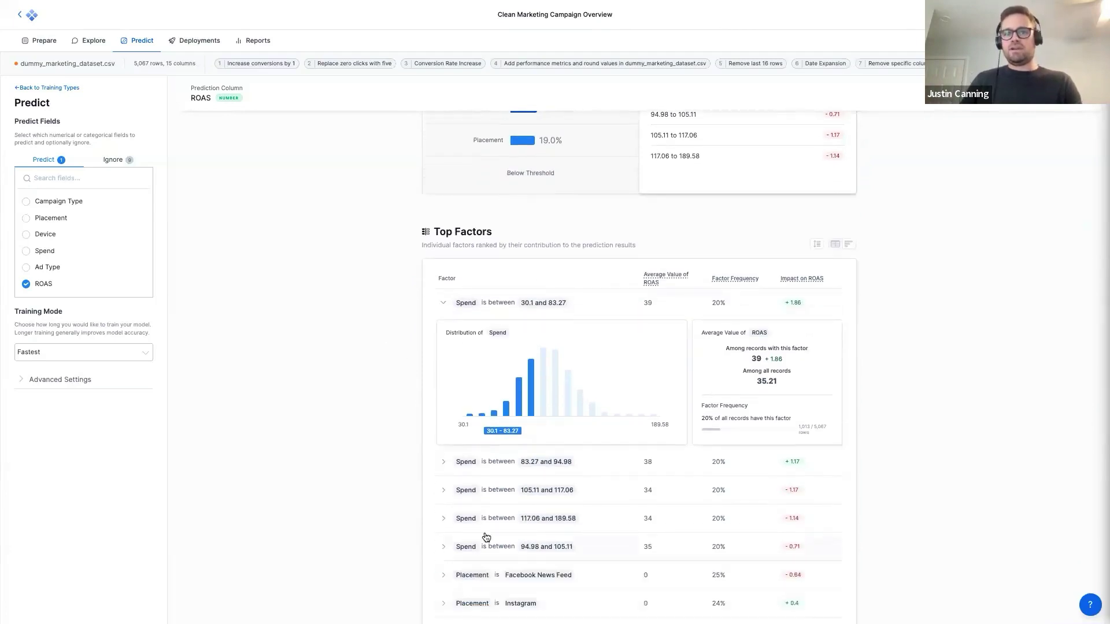
{"action": "scroll", "coordinate": [542, 478], "scroll_direction": "down", "scroll_amount": 2}
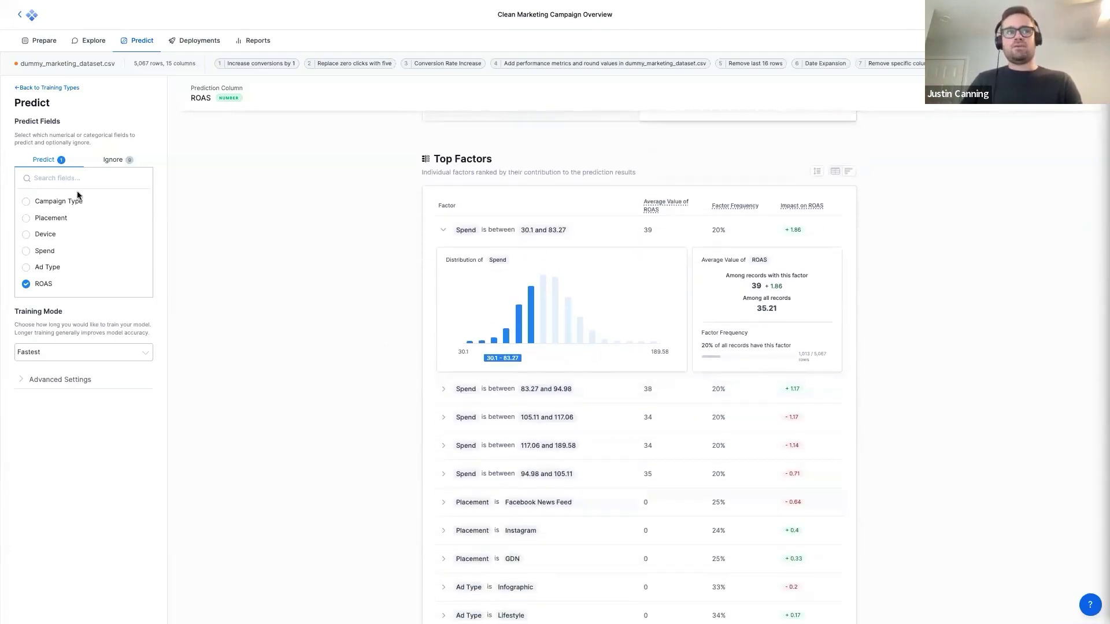
{"action": "scroll", "coordinate": [537, 490], "scroll_direction": "down", "scroll_amount": 1}
{"action": "scroll", "coordinate": [536, 489], "scroll_direction": "down", "scroll_amount": 10}
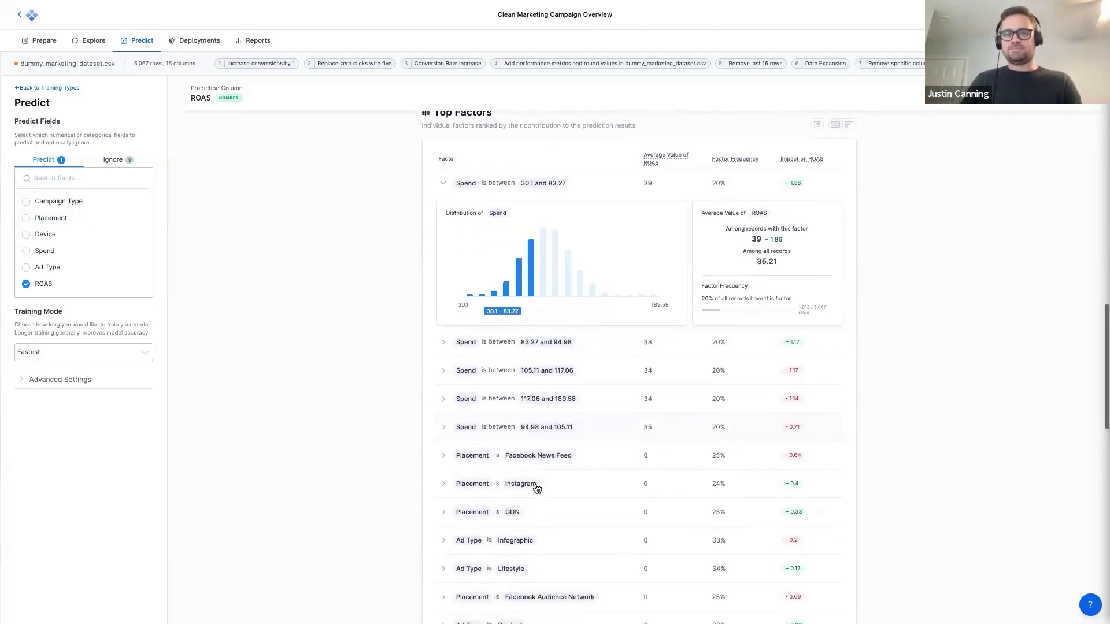
- Review the key similarities of the High ROAS and Low ROAS segments, and look at the sample rows
{"action": "scroll", "coordinate": [537, 489], "scroll_direction": "down", "scroll_amount": 2}
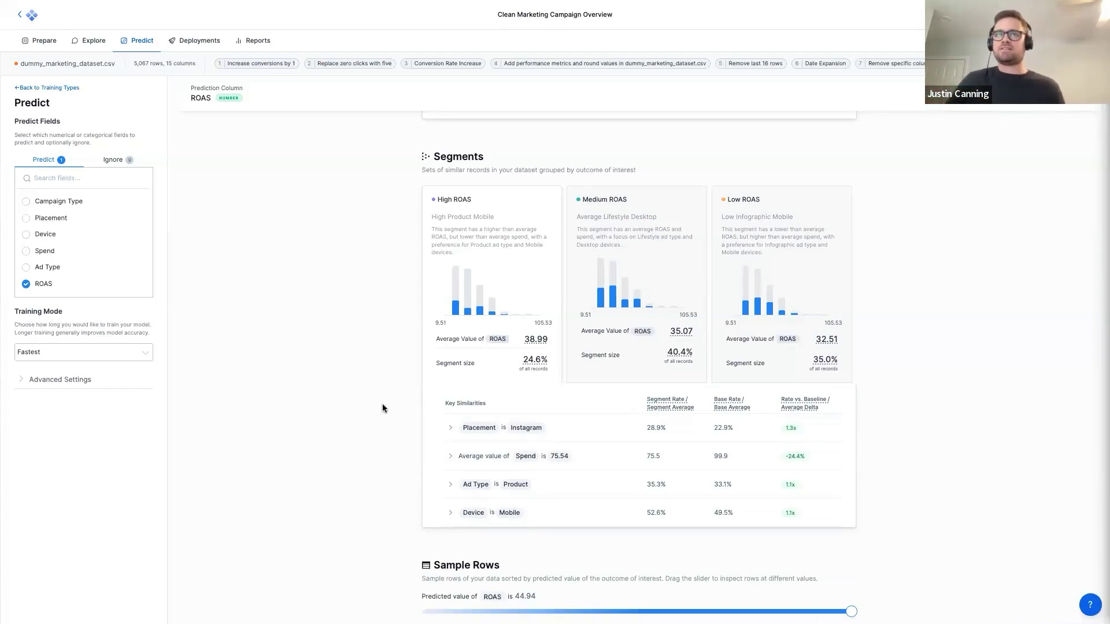
{"action": "scroll", "coordinate": [490, 306], "scroll_direction": "down", "scroll_amount": 1}
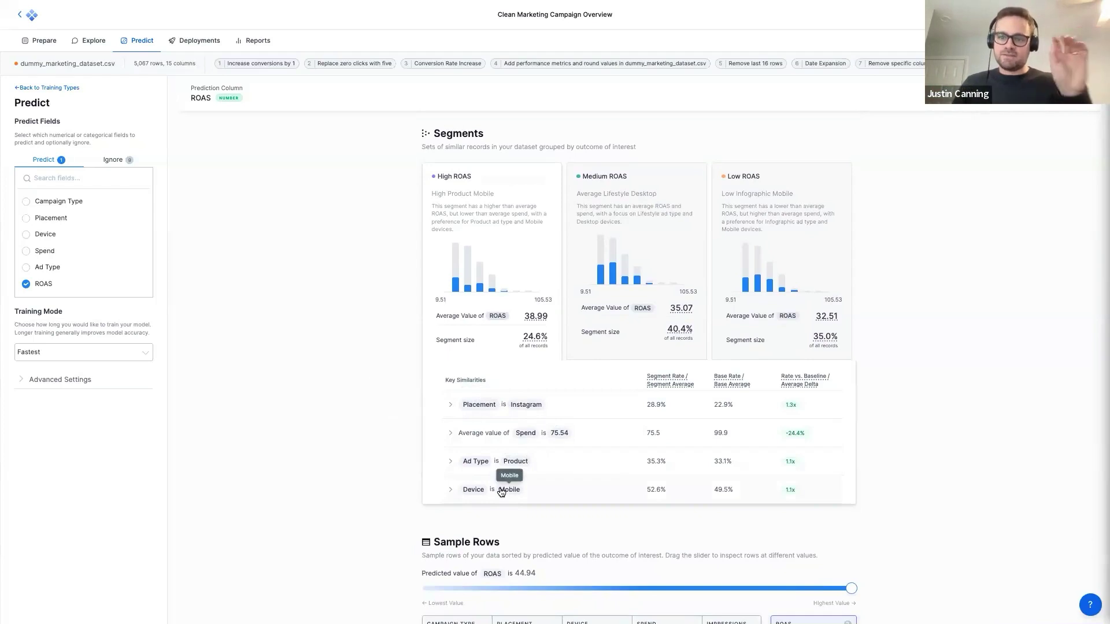
{"action": "left_click", "coordinate": [786, 264]}
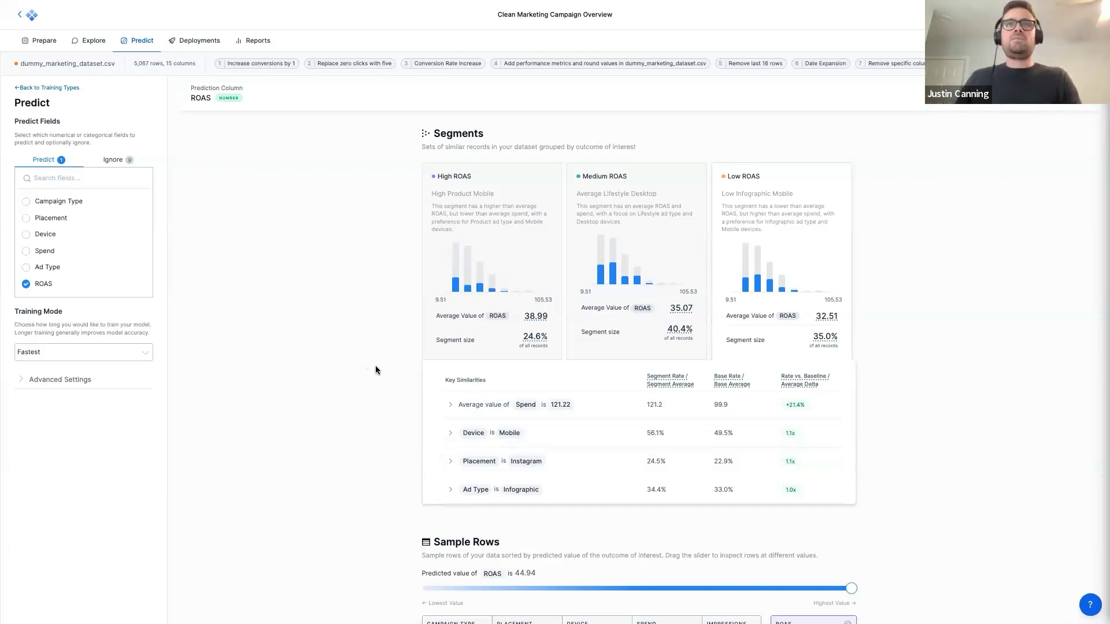
{"action": "scroll", "coordinate": [376, 369], "scroll_direction": "down", "scroll_amount": 2}
{"action": "scroll", "coordinate": [495, 463], "scroll_direction": "down", "scroll_amount": 1}
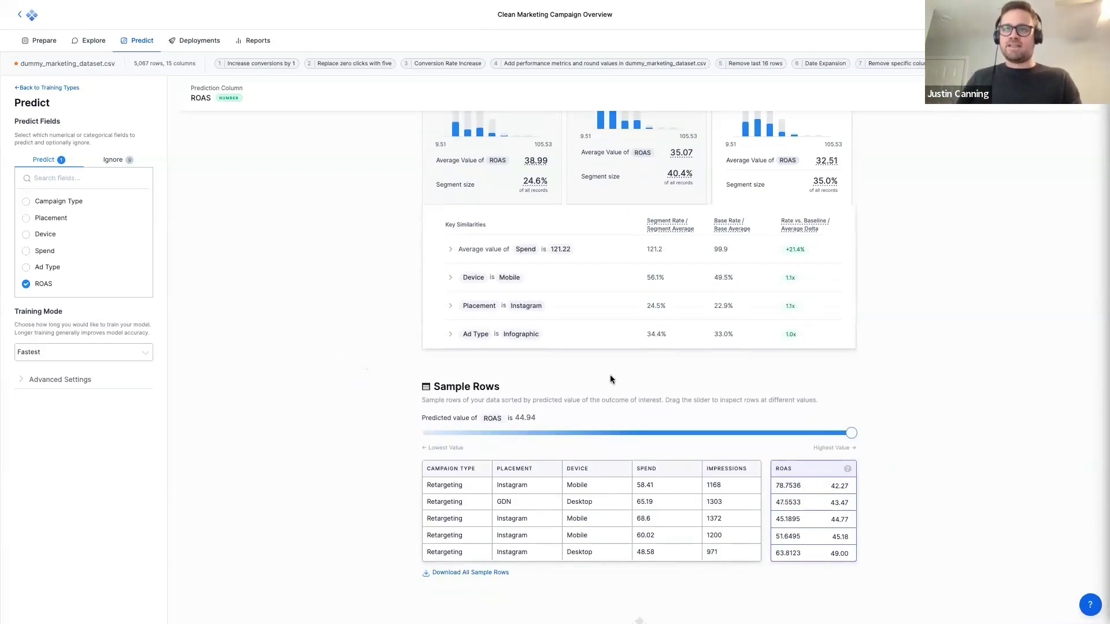
- Switch to the deployed dummy_marketing_dataset prediction form and show it full screen
{"action": "scroll", "coordinate": [609, 375], "scroll_direction": "up", "scroll_amount": 10}
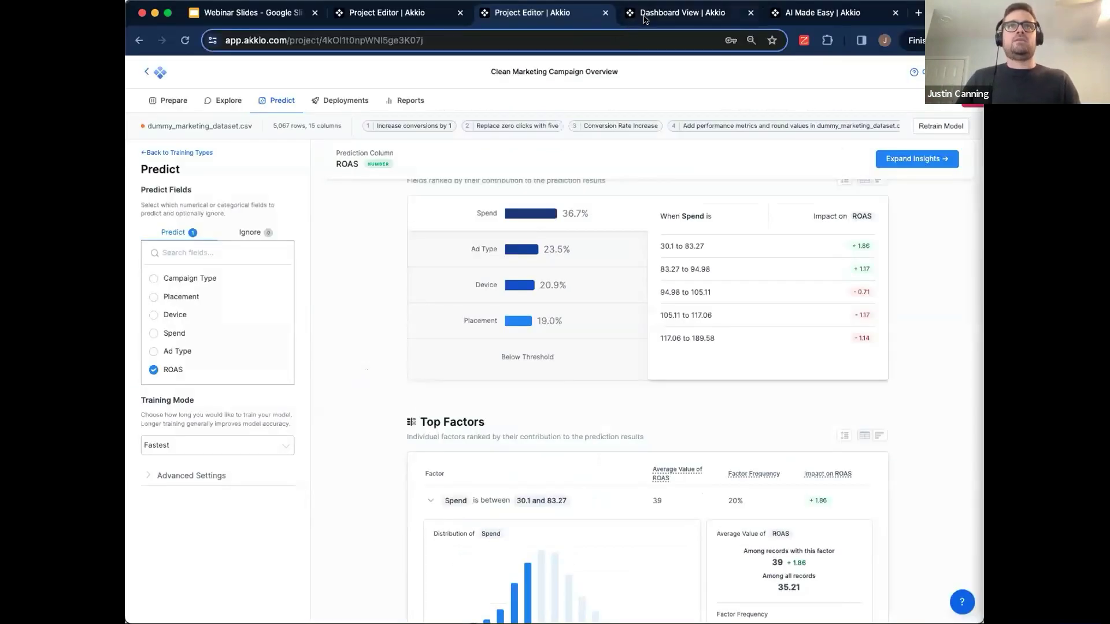
{"action": "left_click", "coordinate": [647, 14]}
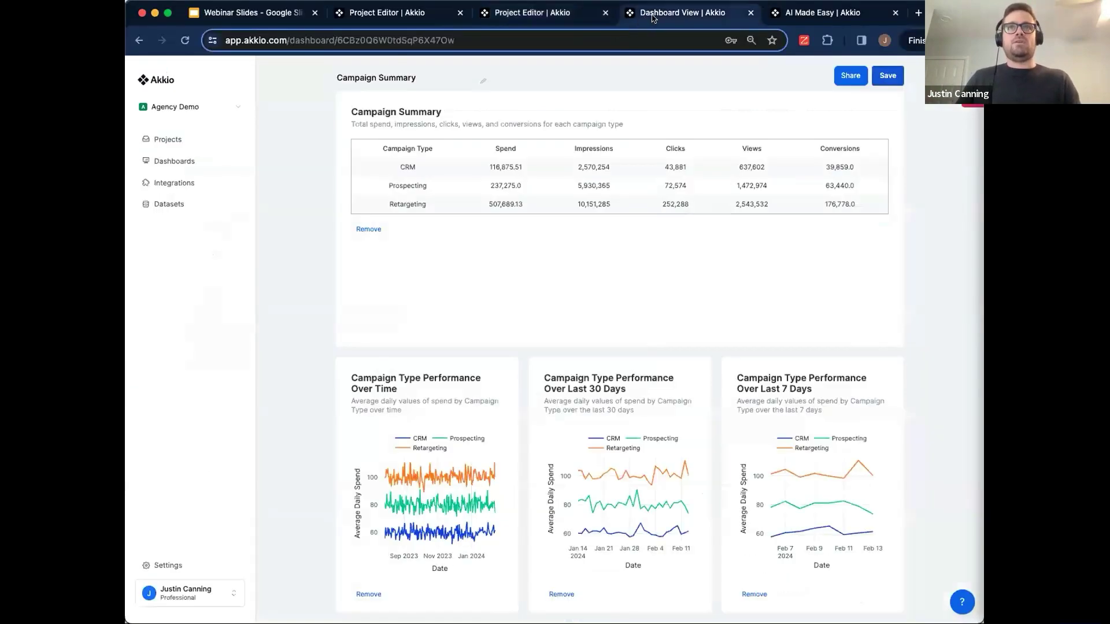
{"action": "left_click", "coordinate": [795, 12]}
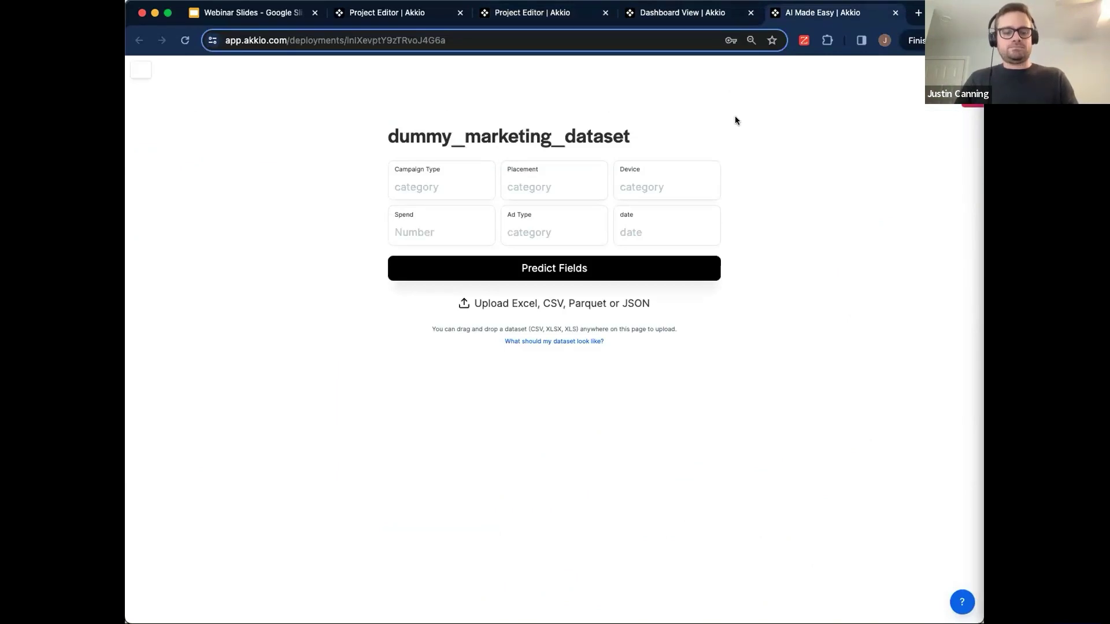
{"action": "key", "text": "ctrl+super+f"}
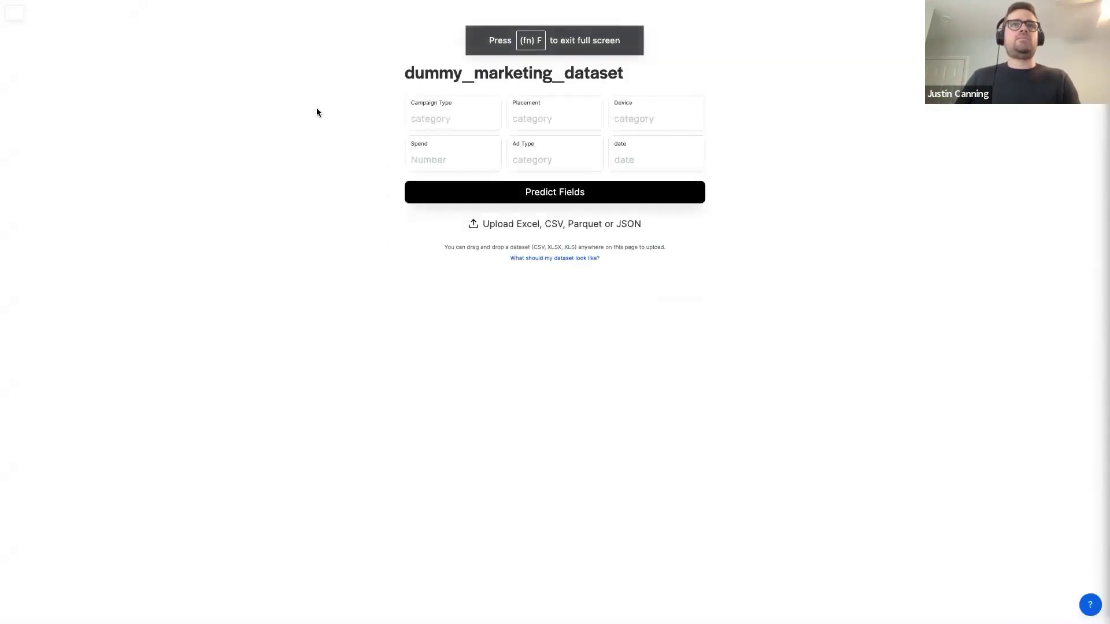
- Predict ROAS for a Retargeting campaign on Facebook Audience Network, Desktop device, Spend 75 and Lifestyle ad type
{"action": "left_click", "coordinate": [424, 113]}
{"action": "left_click", "coordinate": [434, 143]}
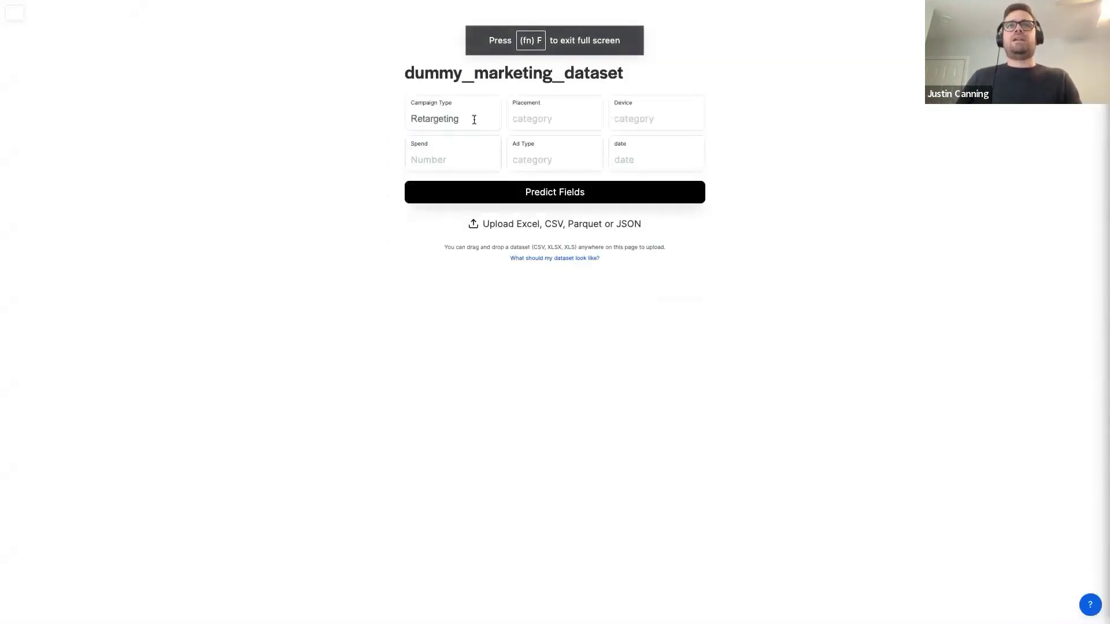
{"action": "left_click", "coordinate": [519, 117]}
{"action": "left_click", "coordinate": [538, 141]}
{"action": "left_click", "coordinate": [627, 120]}
{"action": "left_click", "coordinate": [628, 141]}
{"action": "left_click", "coordinate": [443, 156]}
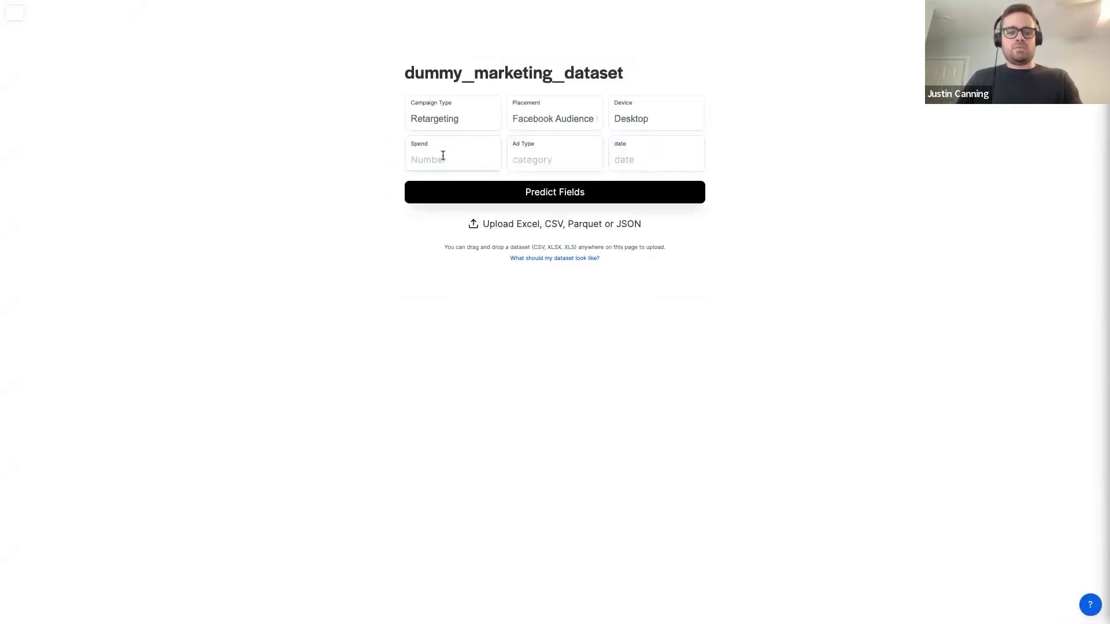
{"action": "type", "text": "75"}
{"action": "left_click", "coordinate": [523, 161]}
{"action": "left_click", "coordinate": [527, 183]}
{"action": "left_click", "coordinate": [560, 192]}
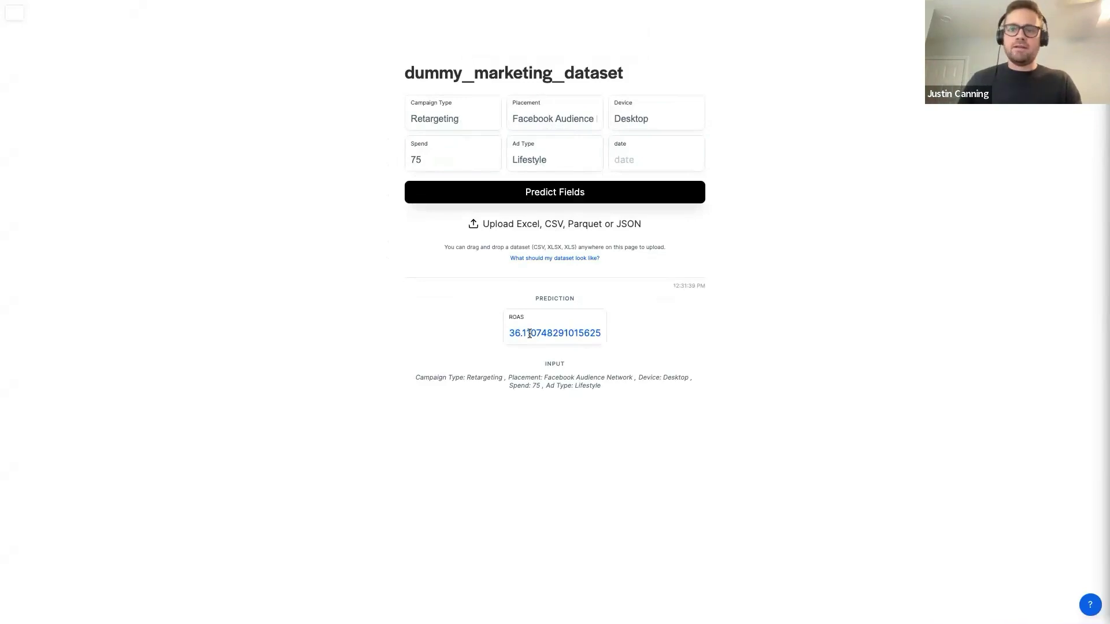
- Set the Spend to 90 and run the ROAS prediction again
{"action": "double_click", "coordinate": [447, 160]}
{"action": "type", "text": "90"}
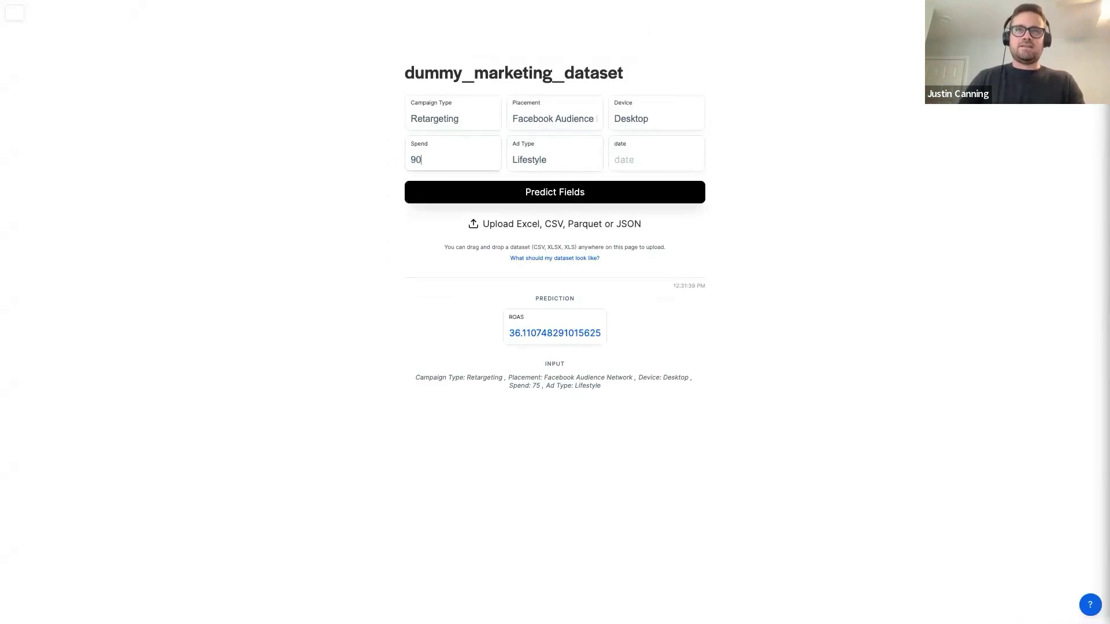
{"action": "left_click", "coordinate": [472, 189]}
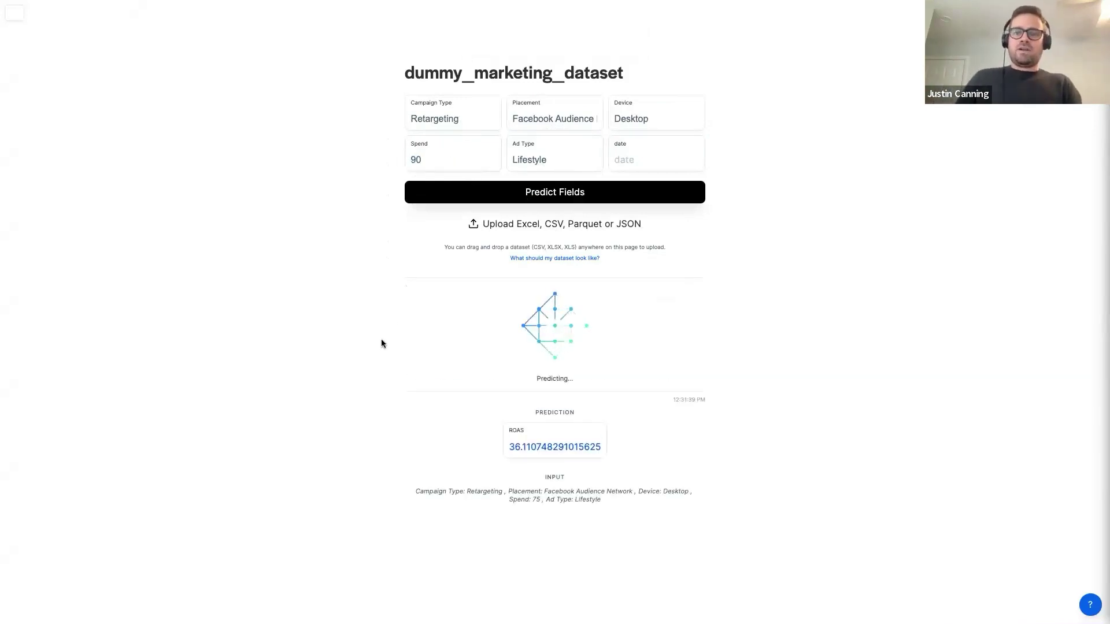
- Change the Ad Type to Product and run another ROAS prediction
{"action": "double_click", "coordinate": [414, 159]}
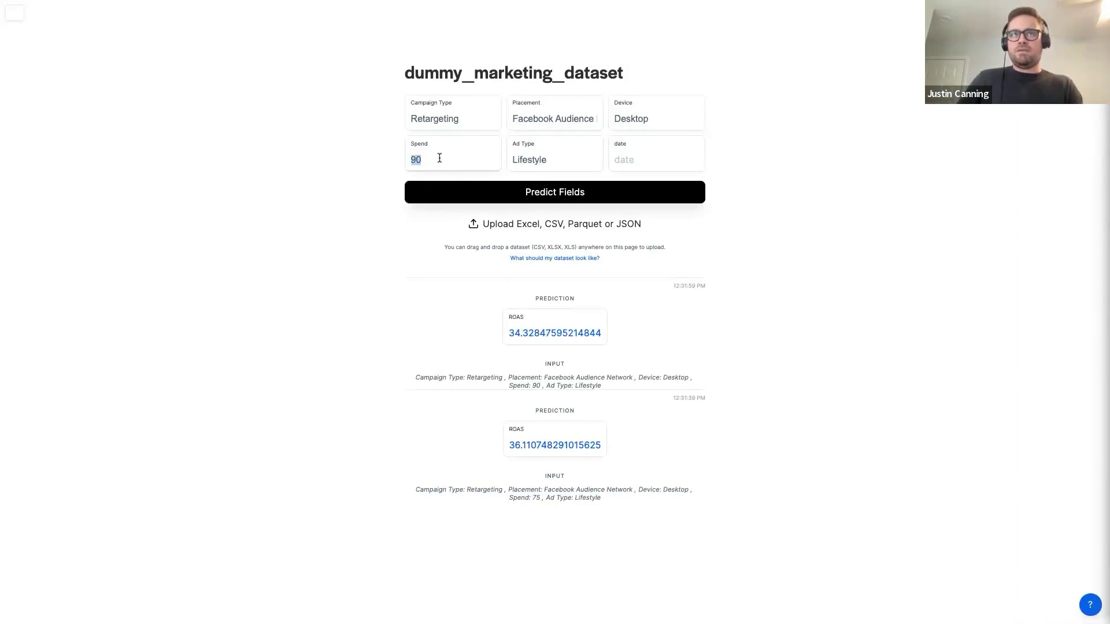
{"action": "double_click", "coordinate": [548, 160]}
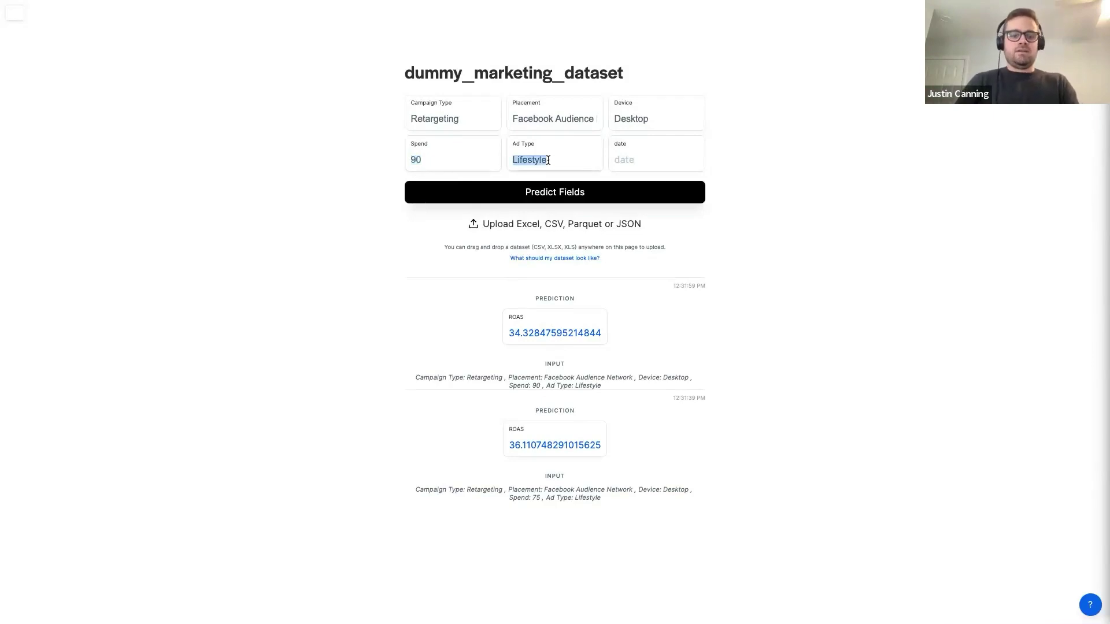
{"action": "type", "text": "Product"}
{"action": "left_click", "coordinate": [538, 186]}
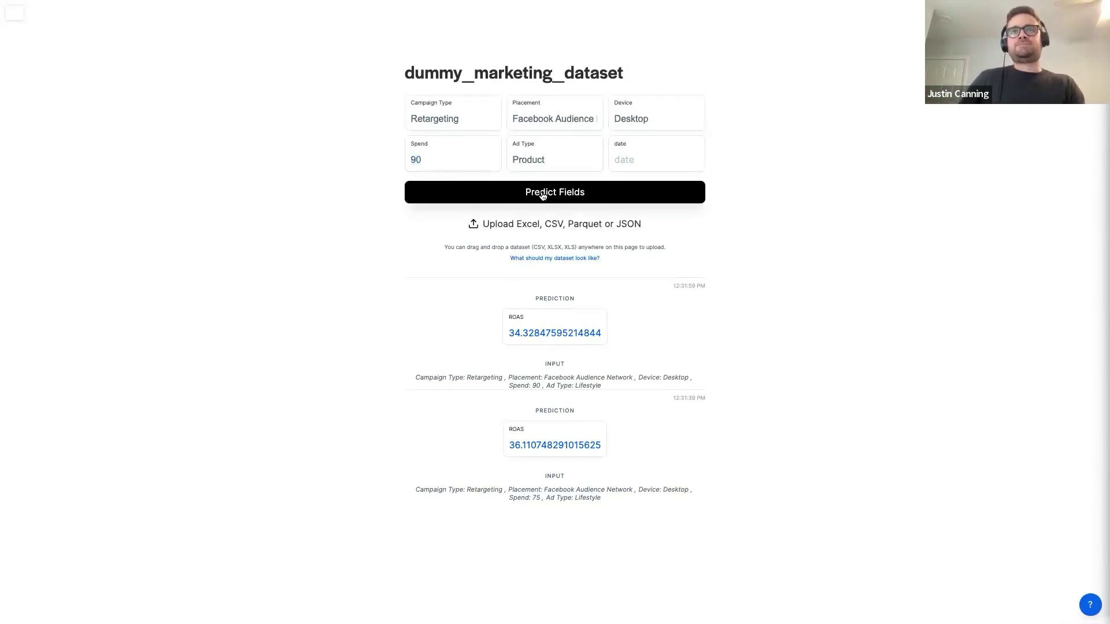
- Run the ROAS prediction for the Product ad type at Spend 90 and compare it with the previous Lifestyle prediction
{"action": "left_click", "coordinate": [543, 193]}
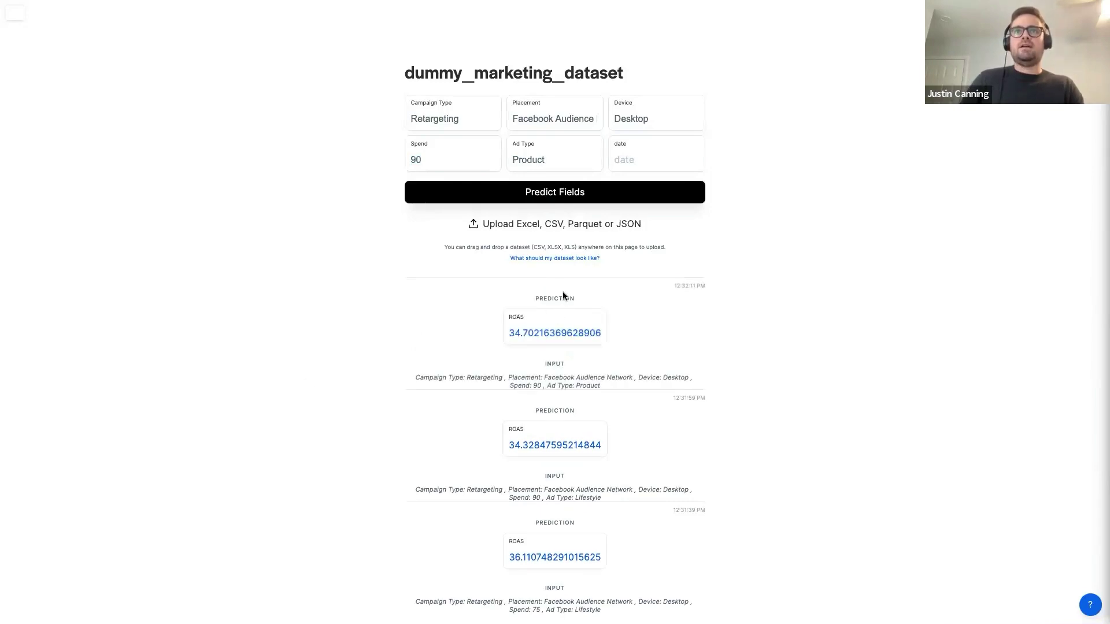
{"action": "left_click_drag", "start_coordinate": [533, 447], "coordinate": [508, 447]}
{"action": "left_click_drag", "start_coordinate": [531, 334], "coordinate": [509, 334]}
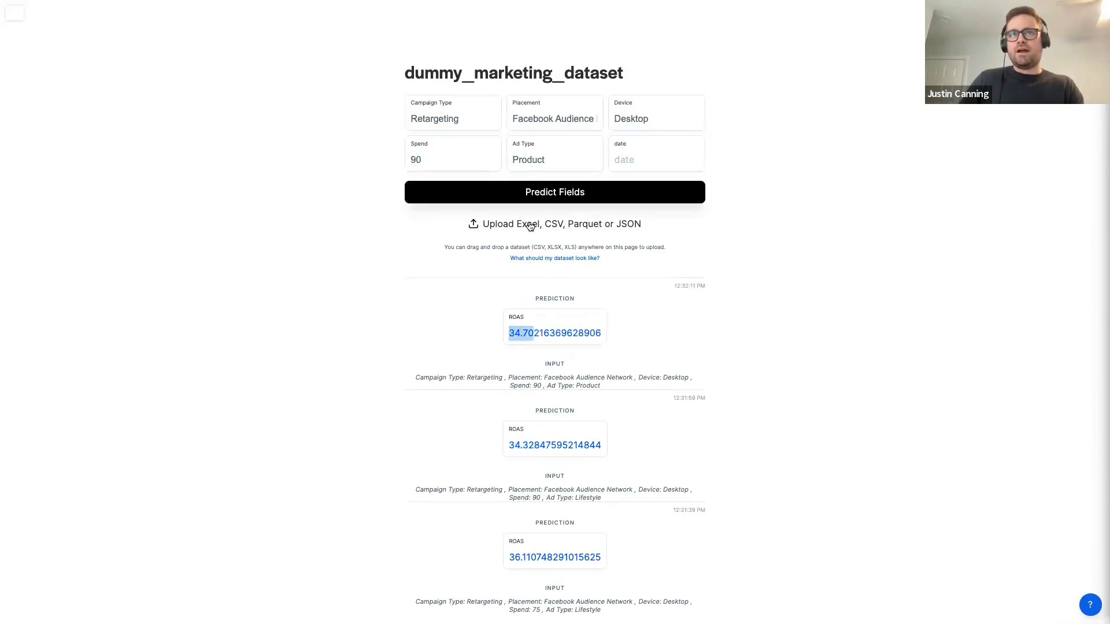
- Change the Placement to Instagram, run the ROAS prediction again and review the list of predictions
{"action": "triple_click", "coordinate": [535, 115]}
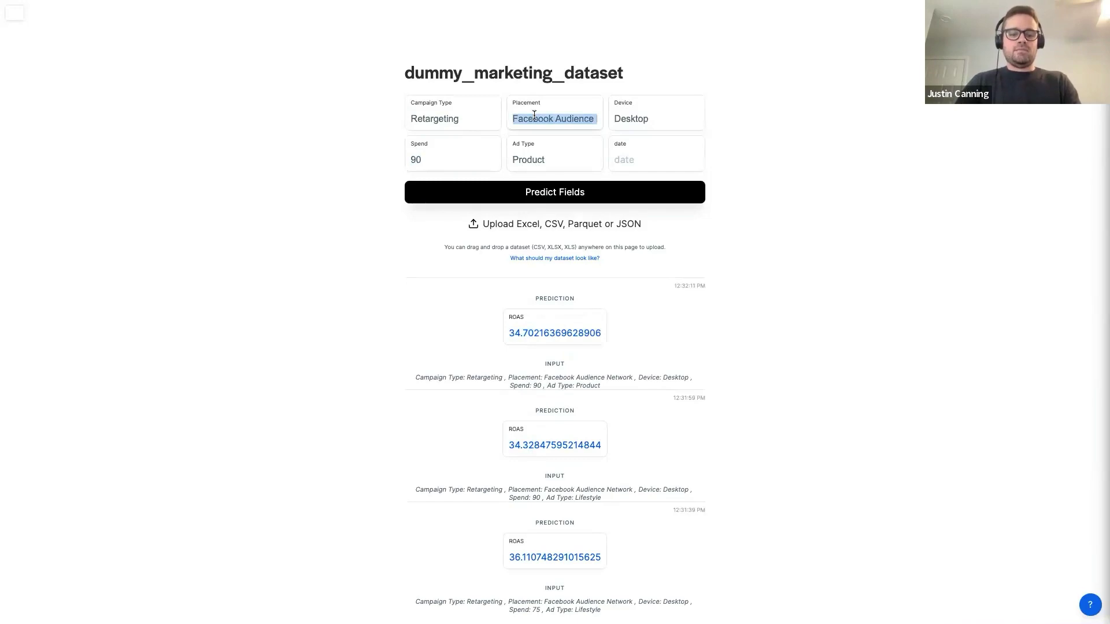
{"action": "type", "text": "Instagram"}
{"action": "left_click", "coordinate": [535, 142]}
{"action": "left_click", "coordinate": [528, 192]}
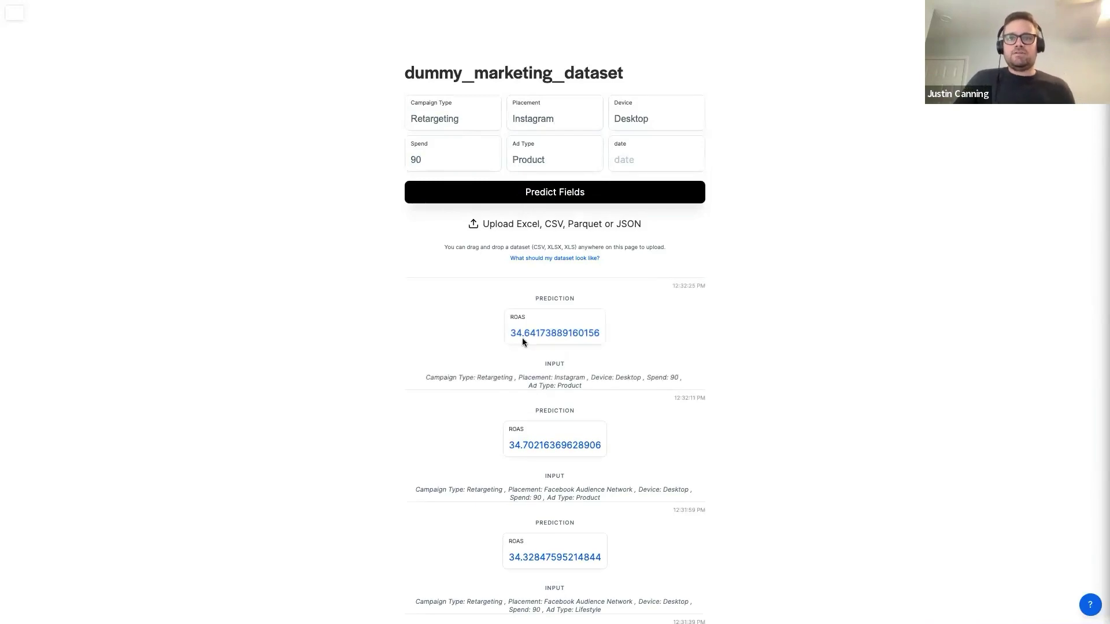
{"action": "scroll", "coordinate": [480, 344], "scroll_direction": "down", "scroll_amount": 2}
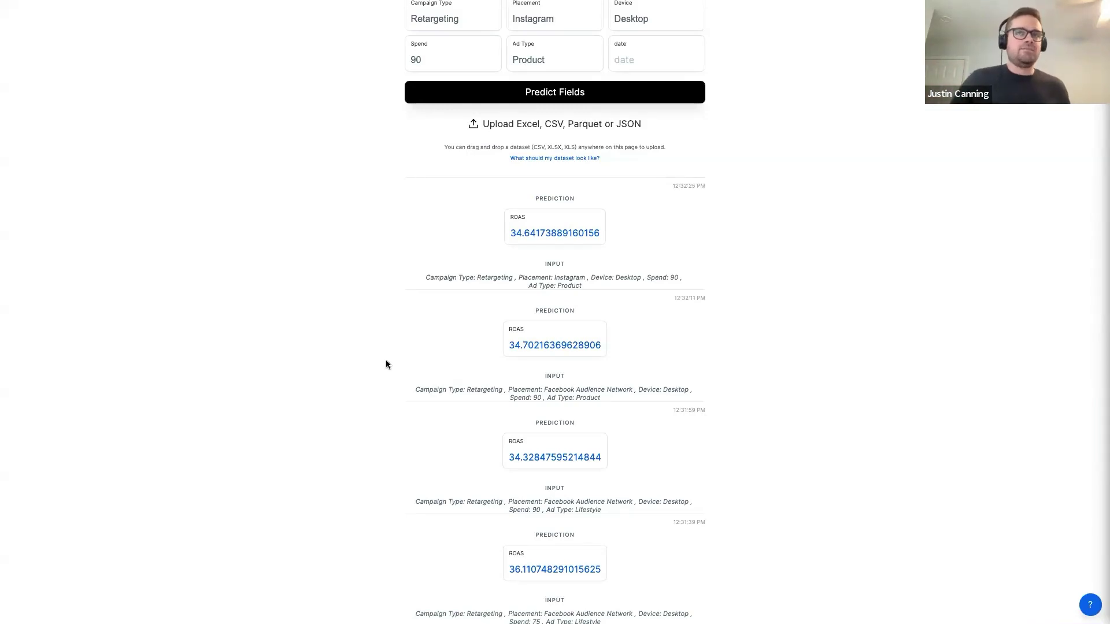
{"action": "scroll", "coordinate": [380, 362], "scroll_direction": "up", "scroll_amount": 2}
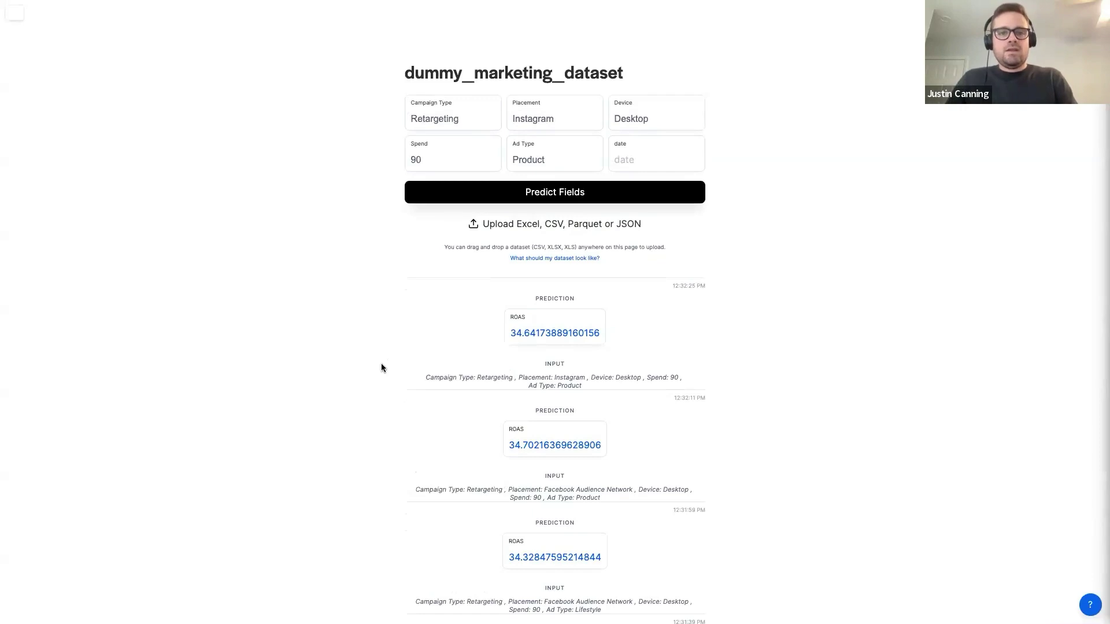
- Switch to the Webinar Slides presentation in Google Slides and show the "To sum up" slide full screen
{"action": "key", "text": "super+ctrl+f"}
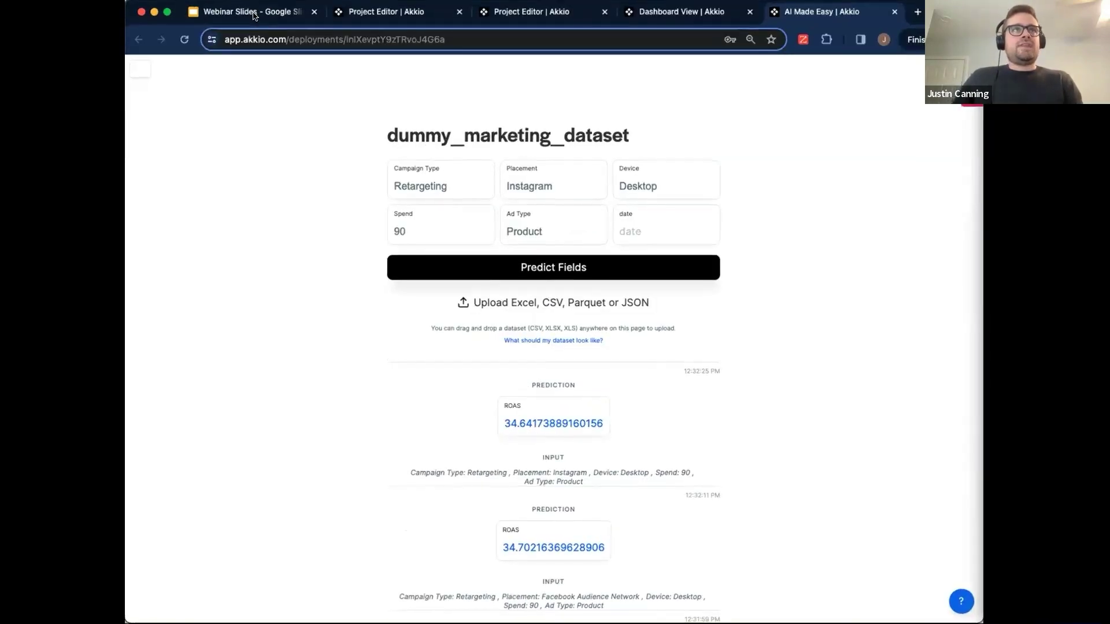
{"action": "left_click", "coordinate": [278, 17]}
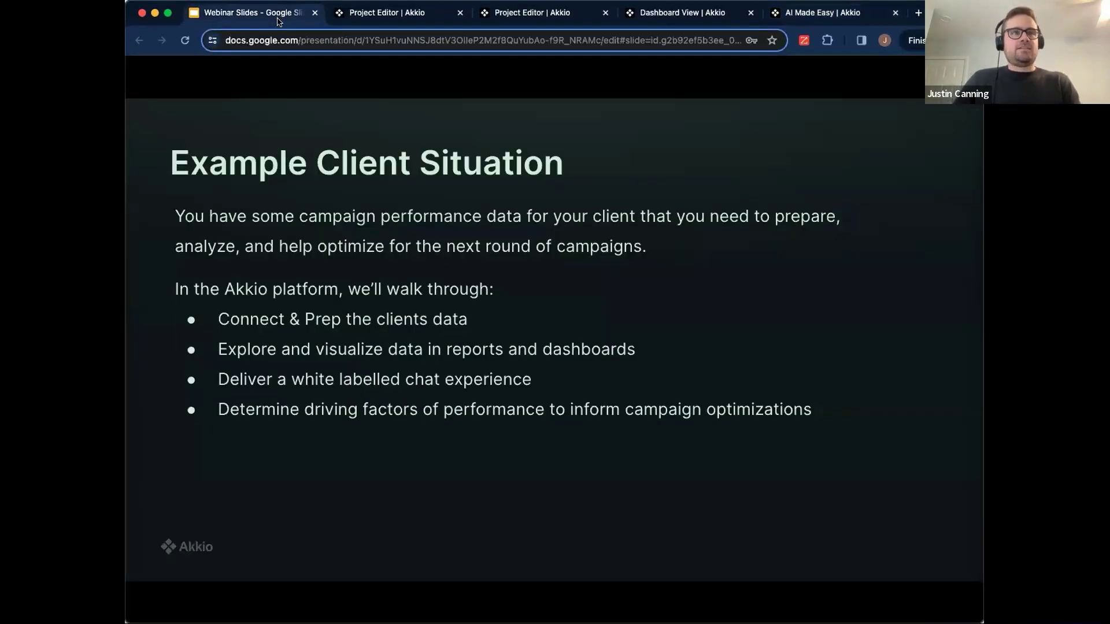
{"action": "key", "text": "super+ctrl+f"}
{"action": "key", "text": "Right"}
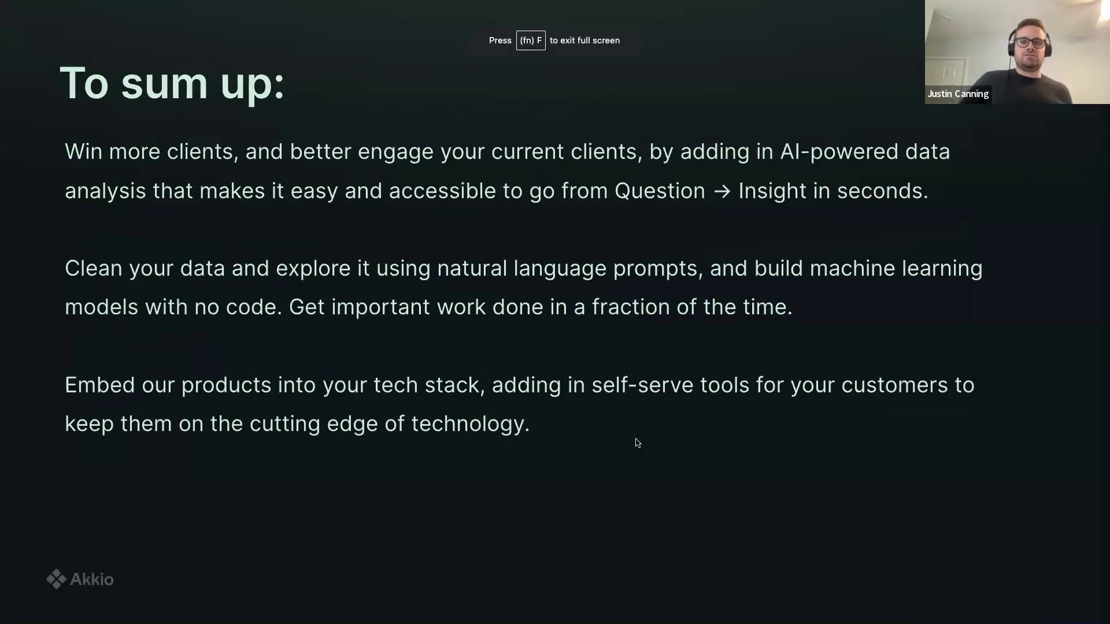